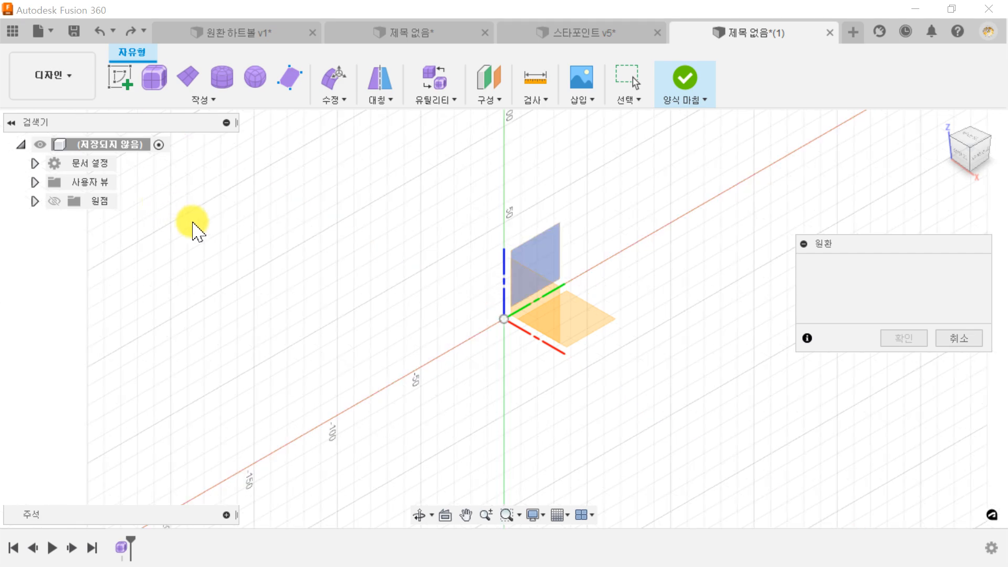
Create a form torus on the horizontal plane, centred at the origin, with diameters of 100 mm and 25 mm.
left_click(589, 319)
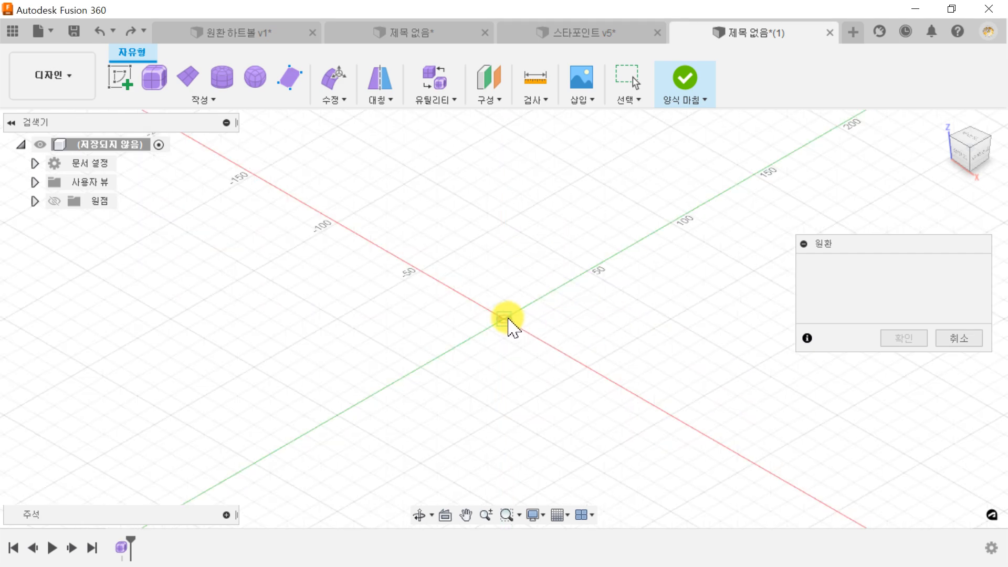
left_click(508, 320)
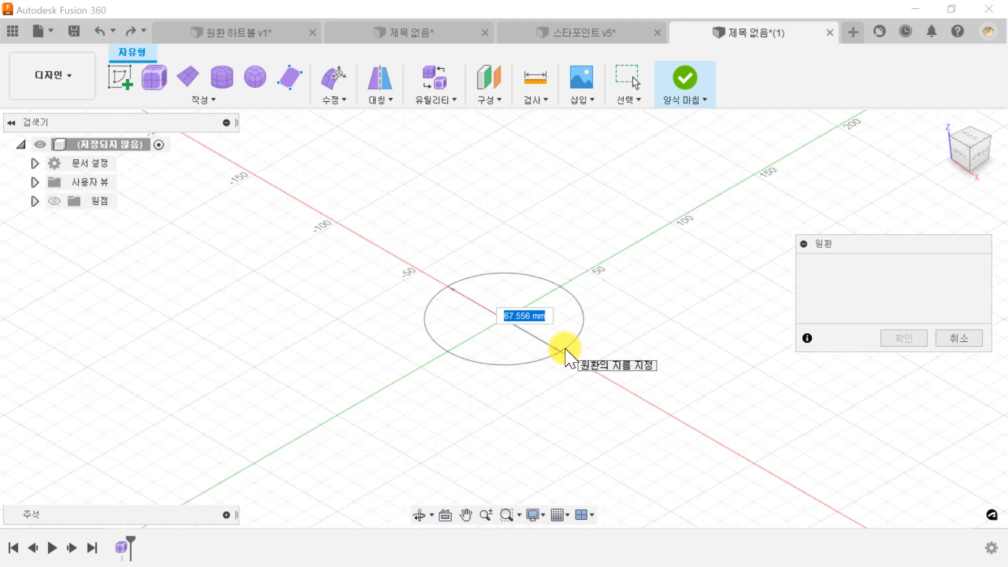
key("Return")
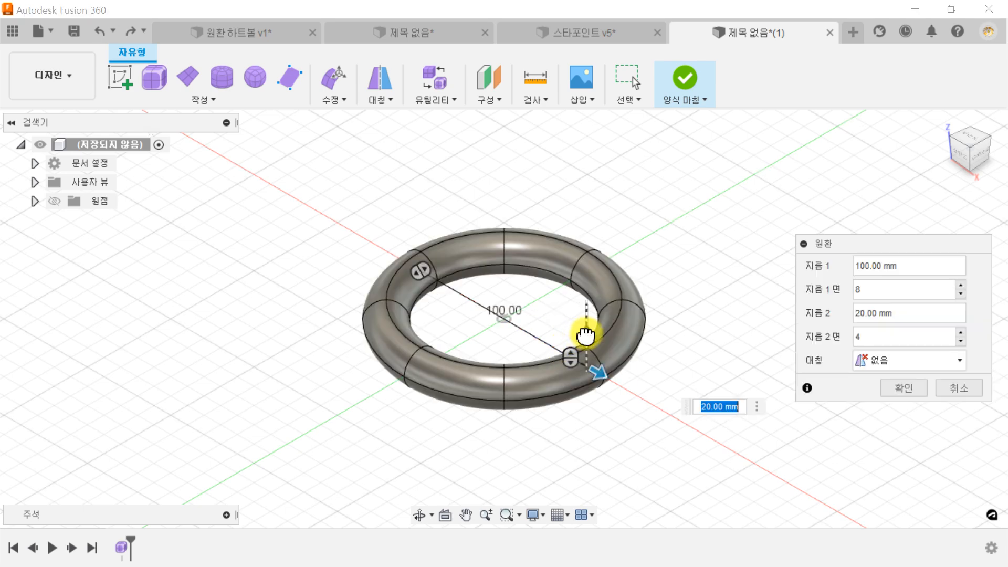
key("Return")
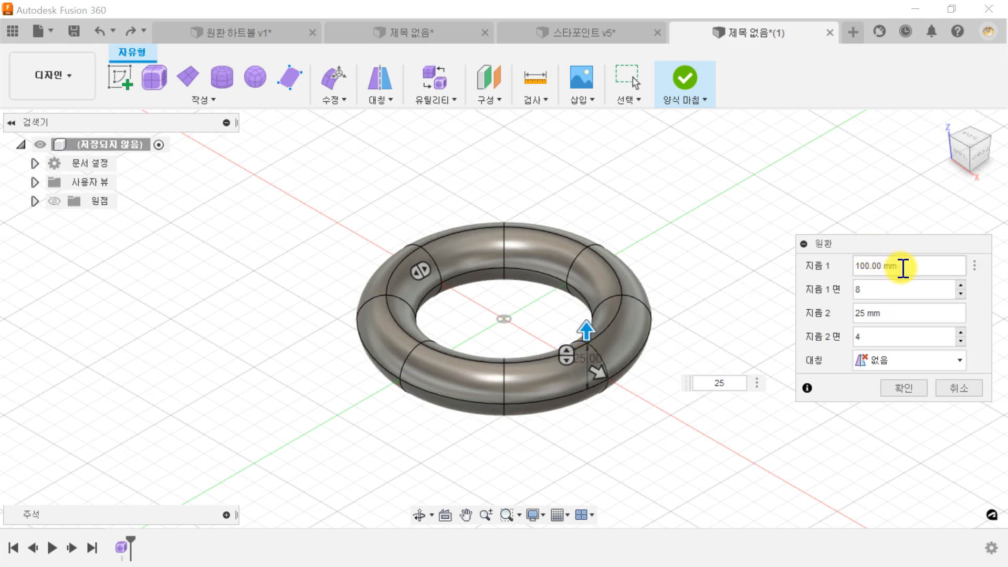
left_click(899, 295)
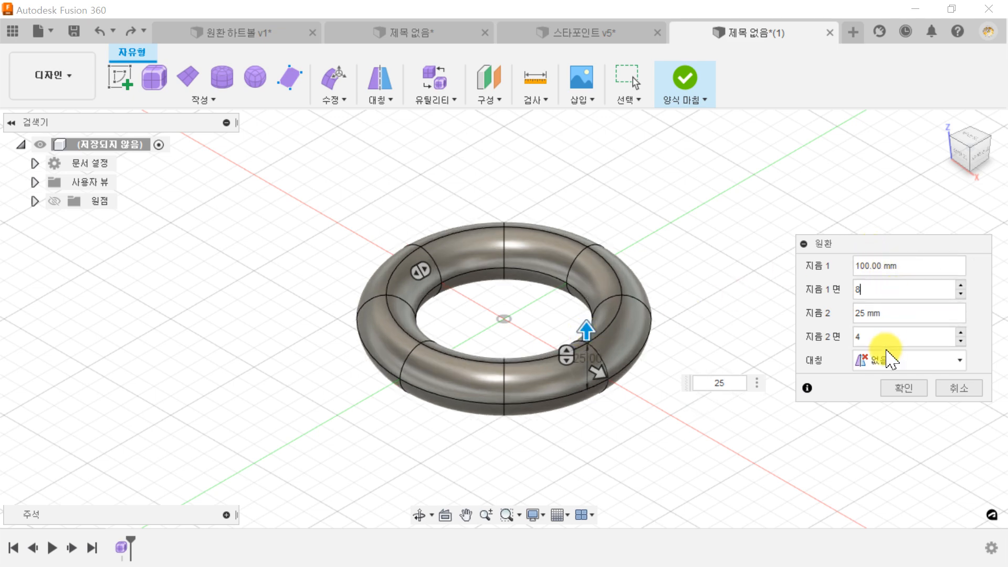
left_click(899, 386)
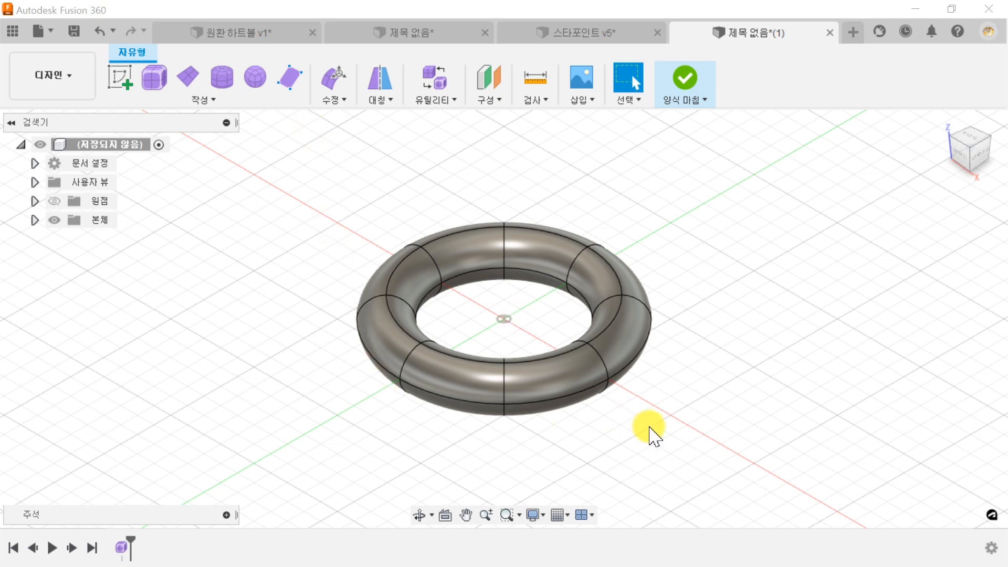
Examine the torus's inner and outer face rings and its top and bottom edge loops by selecting each one.
middle_click_drag(674, 431, 676, 367, "shift")
left_click(594, 269)
double_click(604, 281)
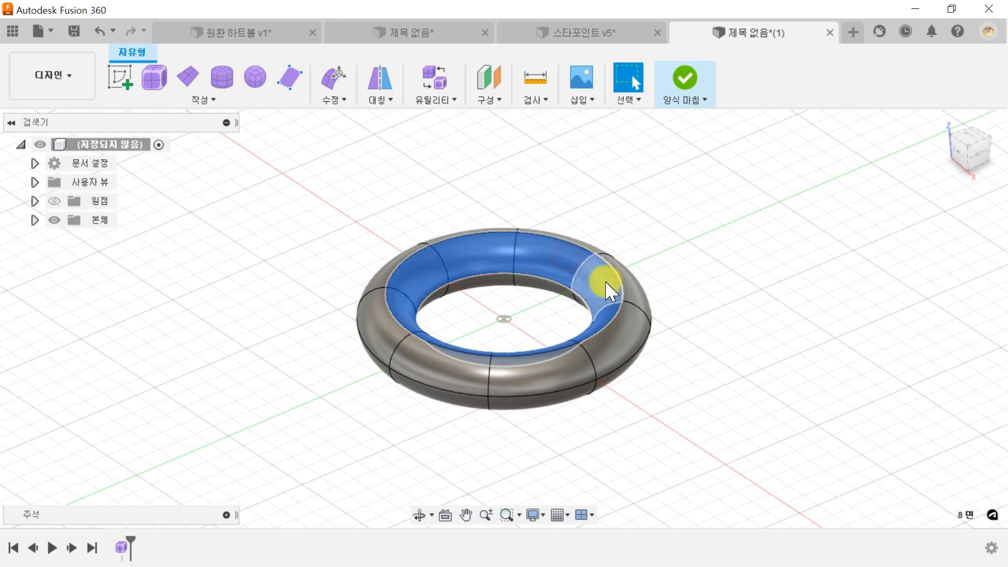
left_click(654, 265)
double_click(632, 317)
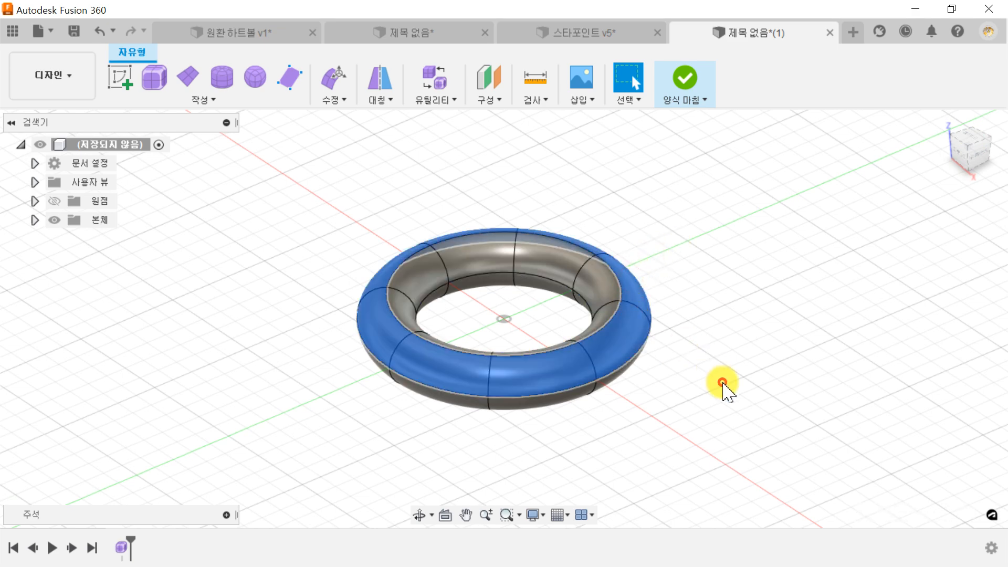
left_click(725, 387)
double_click(615, 277)
middle_click_drag(587, 412, 580, 299, "shift")
double_click(563, 313, "shift")
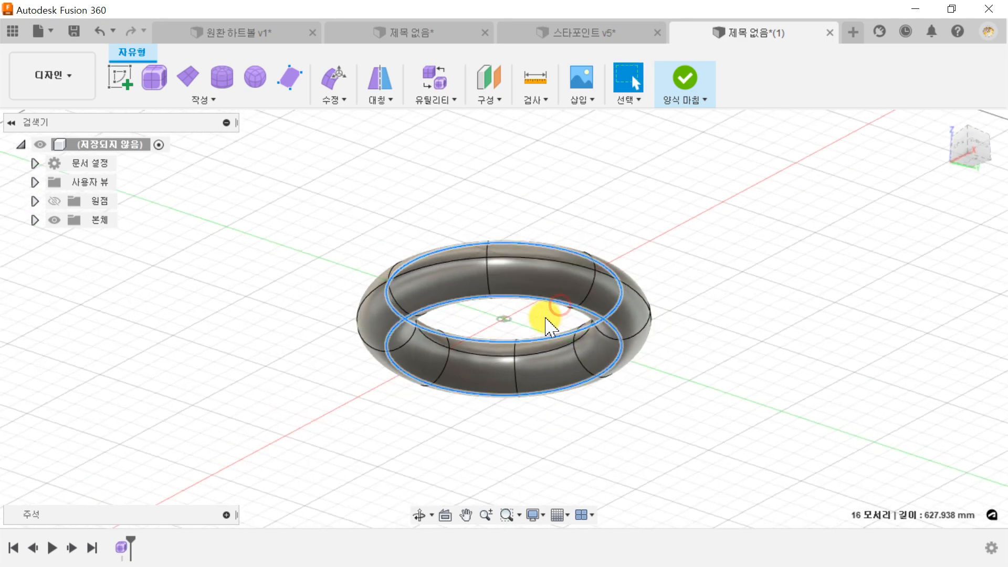
middle_click_drag(248, 311, 274, 319, "shift")
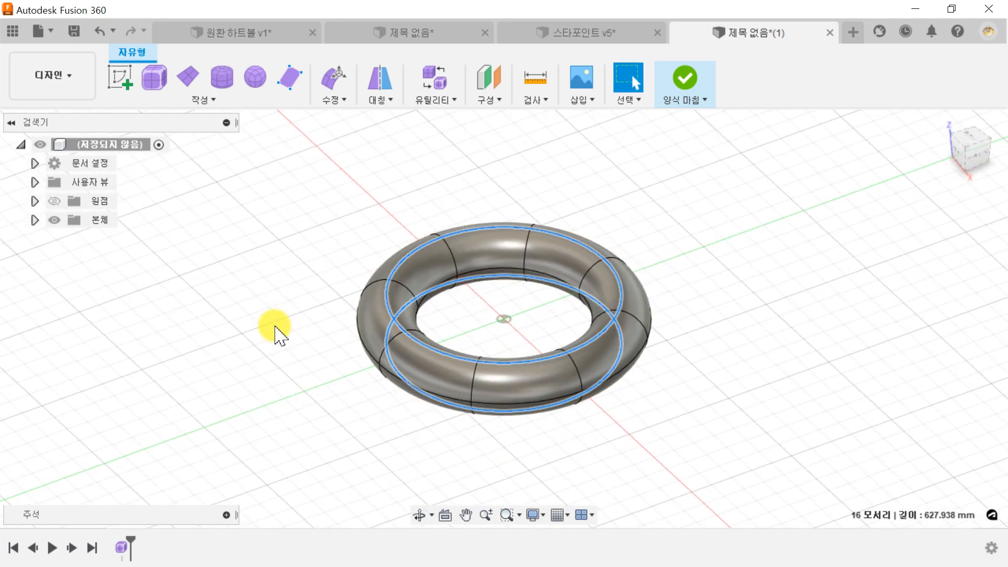
left_click(279, 326)
Unweld the complete top edge loop of the torus.
left_click(352, 105)
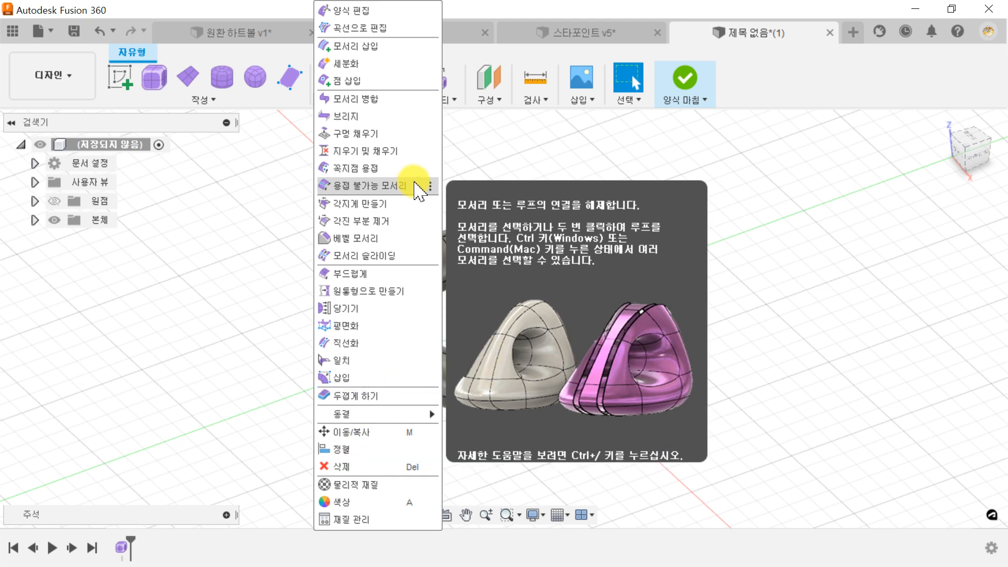
left_click(415, 186)
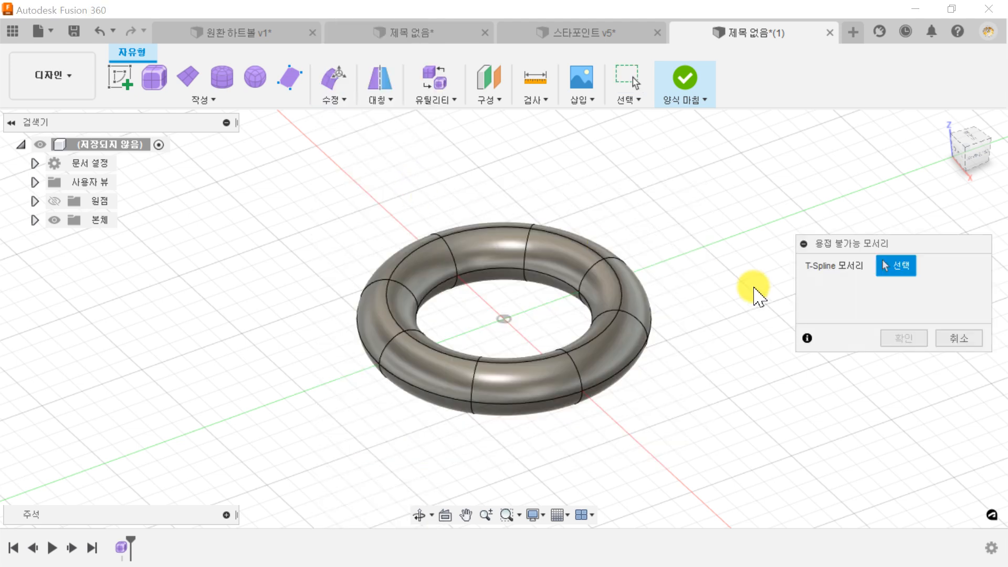
double_click(621, 296)
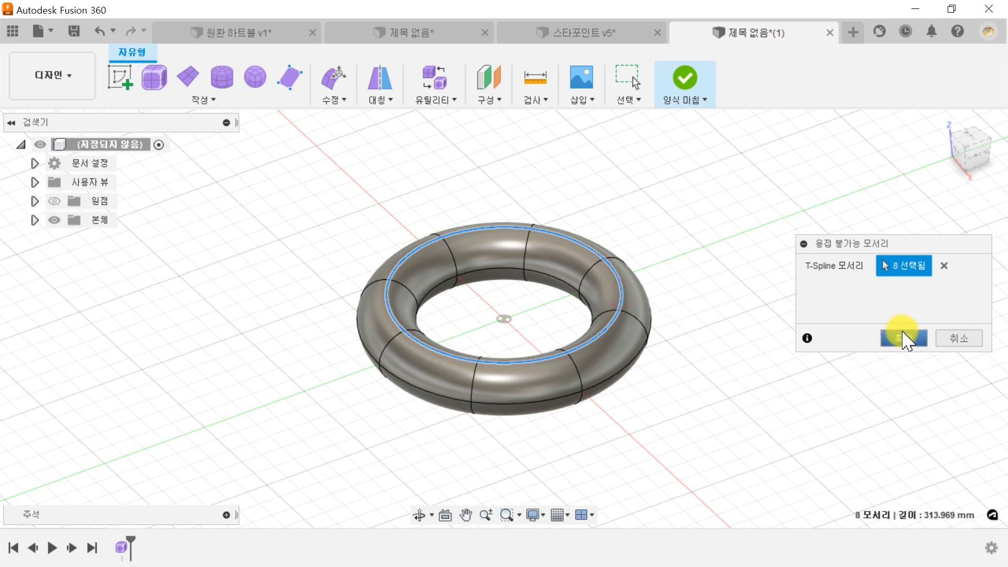
left_click(903, 338)
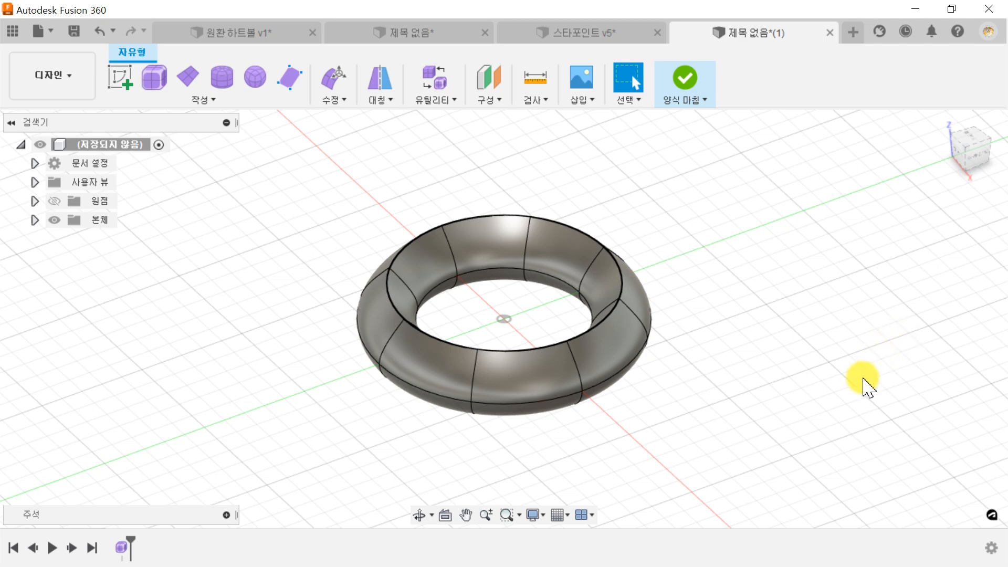
mouse_move(864, 386)
middle_mouse_down("shift")
mouse_move(860, 360)
mouse_move(887, 331)
mouse_move(856, 342)
mouse_move(835, 367)
mouse_move(846, 390)
middle_mouse_up("shift")
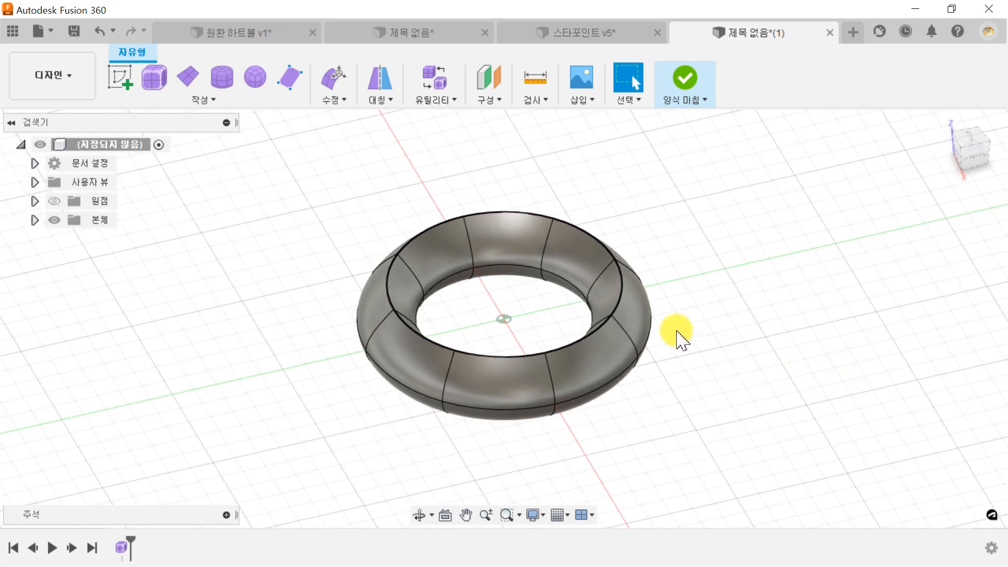
Unweld the complete bottom edge loop to separate the torus into an inner and an outer ring.
middle_click_drag(527, 443, 525, 270, "shift")
double_click(527, 248)
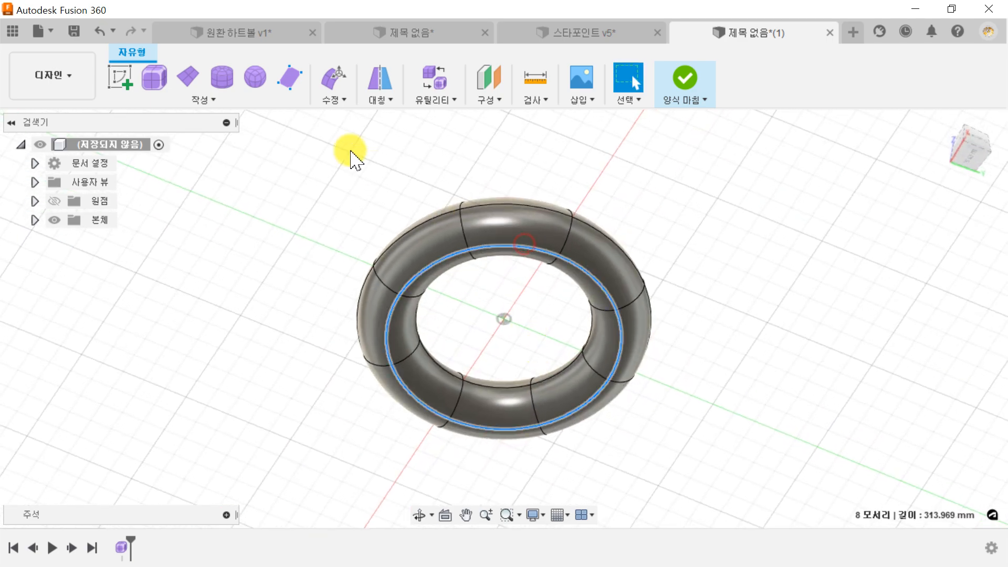
left_click(331, 101)
left_click(359, 184)
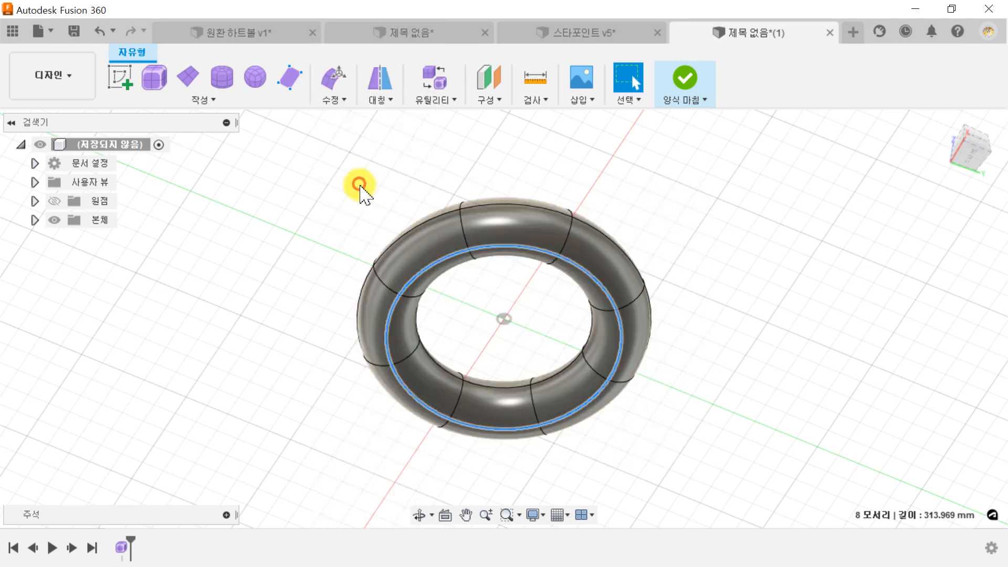
left_click(898, 339)
middle_click_drag(735, 199, 682, 245, "shift")
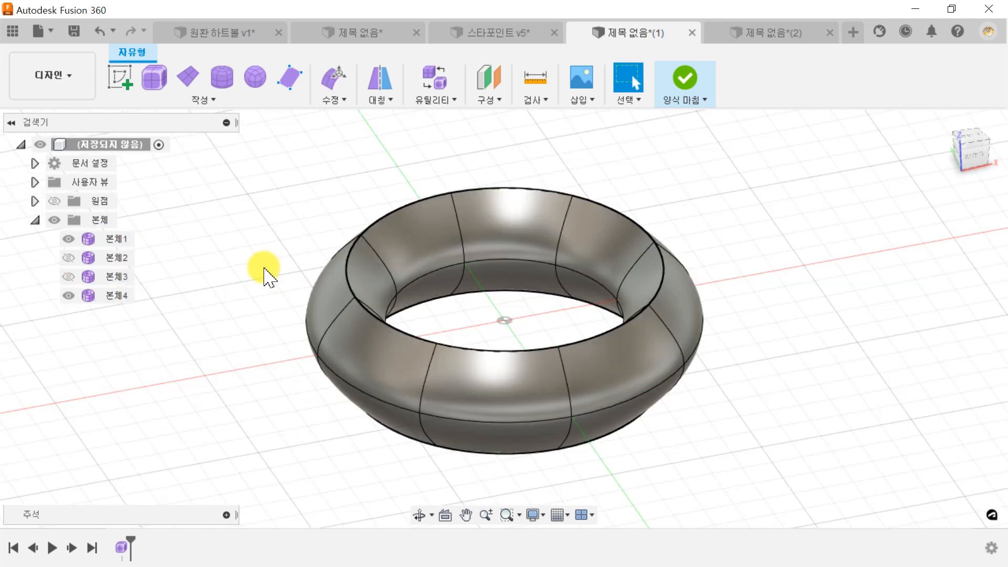
Compare the torus shape before and after unwelding by repeatedly undoing and redoing it, in the angled view and the front view.
key("ctrl+z")
key("ctrl+y")
key("ctrl+z")
key("ctrl+y")
key("ctrl+z")
key("ctrl+y")
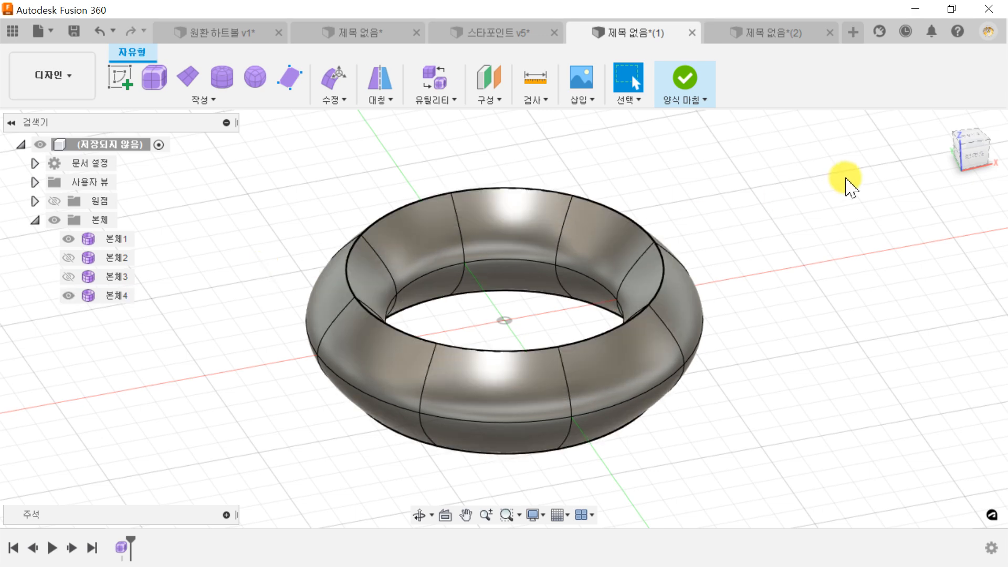
left_click(976, 156)
middle_click_drag(277, 311, 277, 246)
key("ctrl+z")
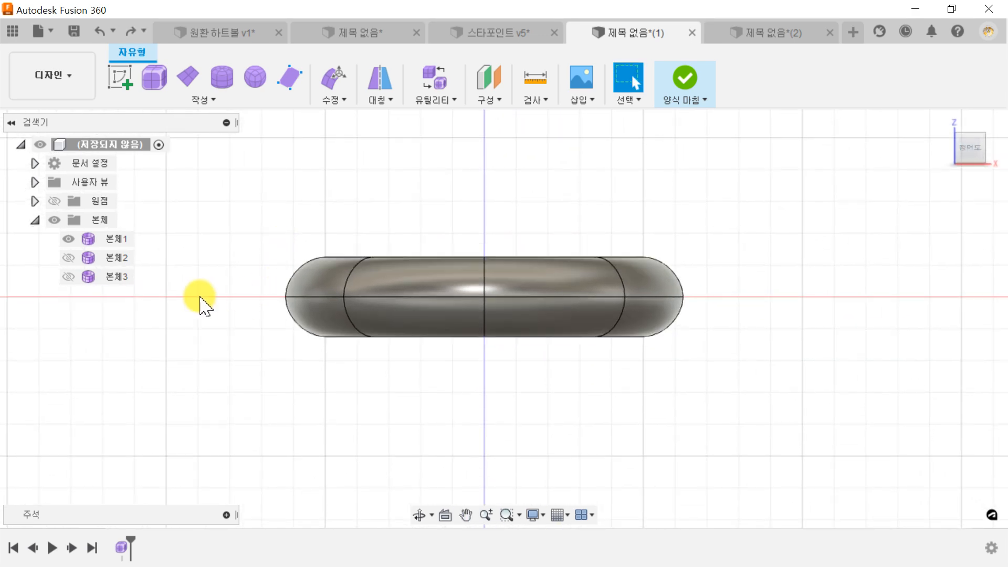
key("ctrl+y")
key("ctrl+z")
key("ctrl+y")
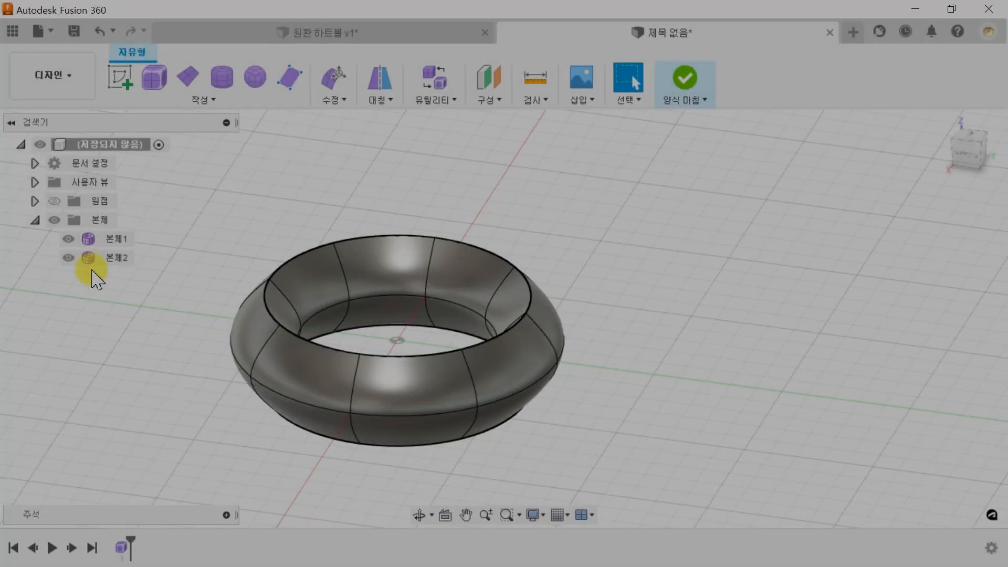
Delete the inner ring body 본체2.
left_click(106, 262)
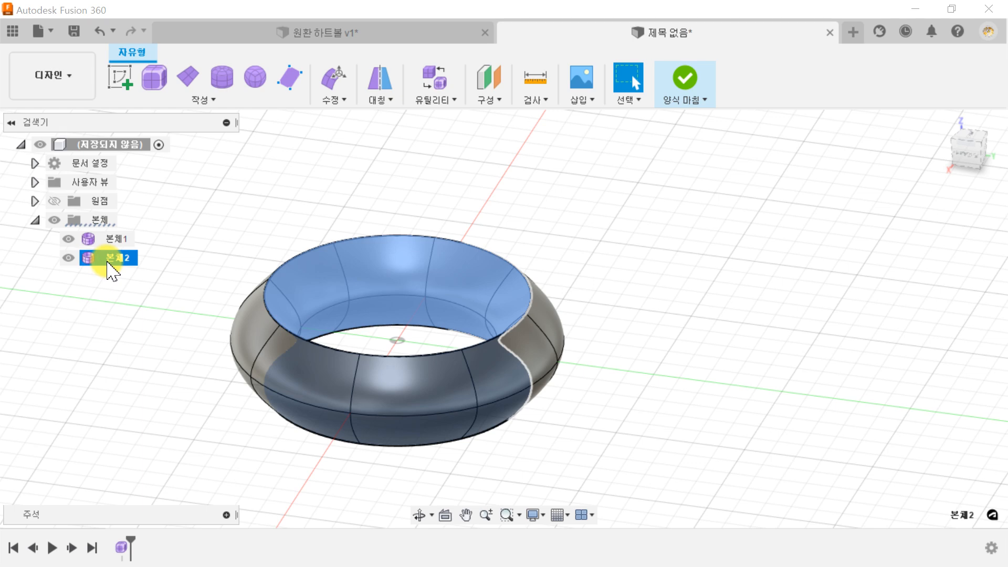
key("Delete")
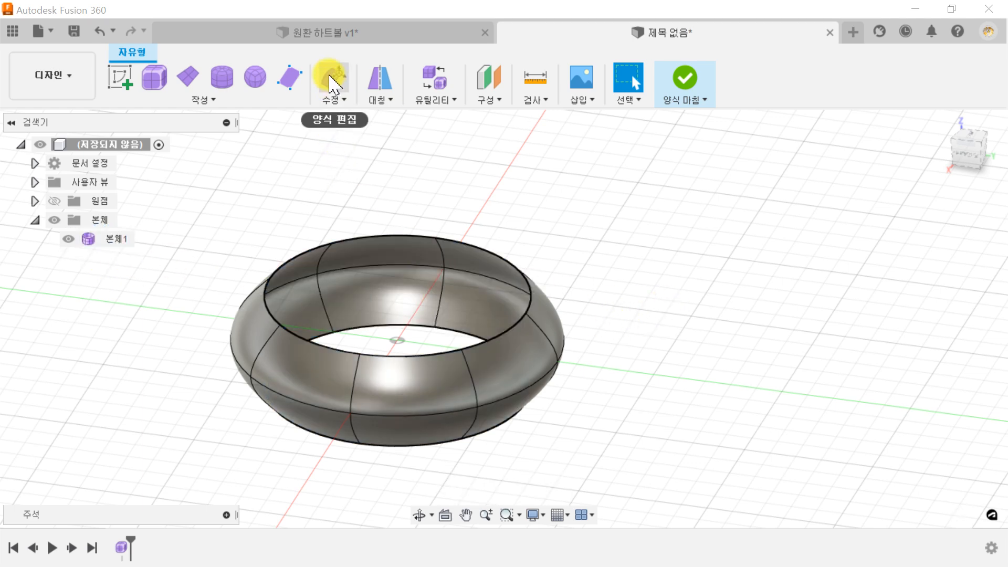
Start Edit Form on the outer ring with the vertex selection filter and switch to box display.
left_click(331, 82)
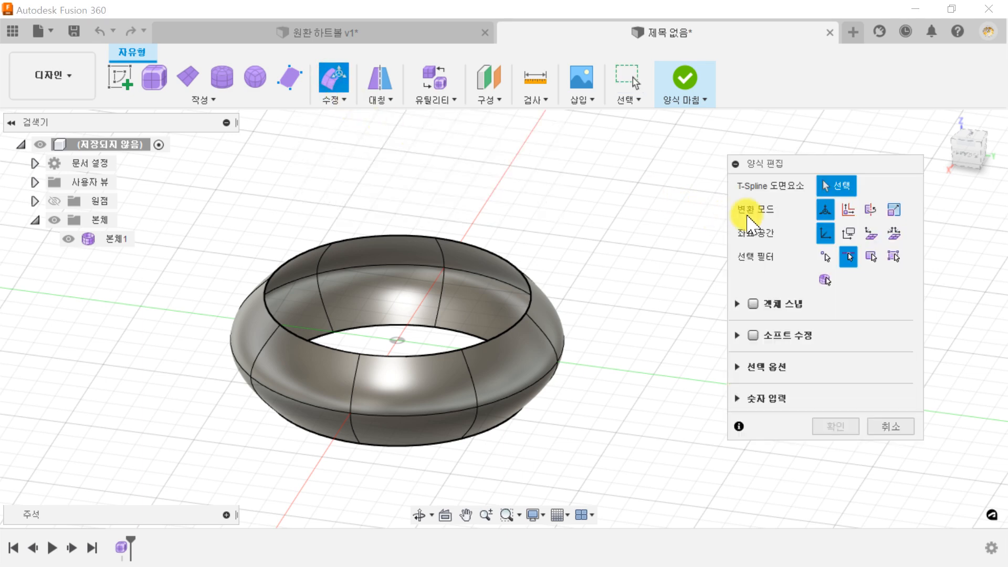
left_click(824, 257)
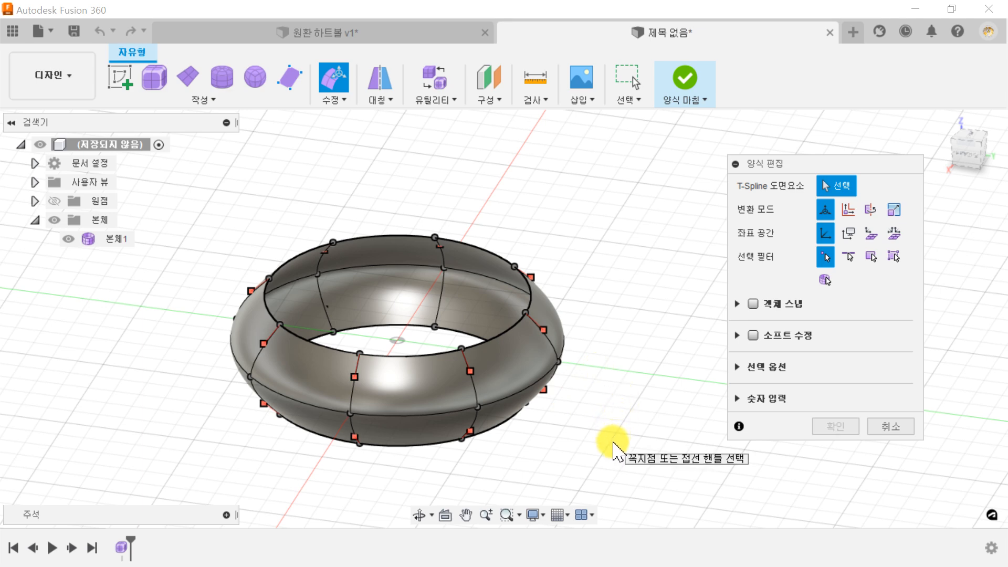
key("alt+1")
left_click(846, 256)
left_click(828, 256)
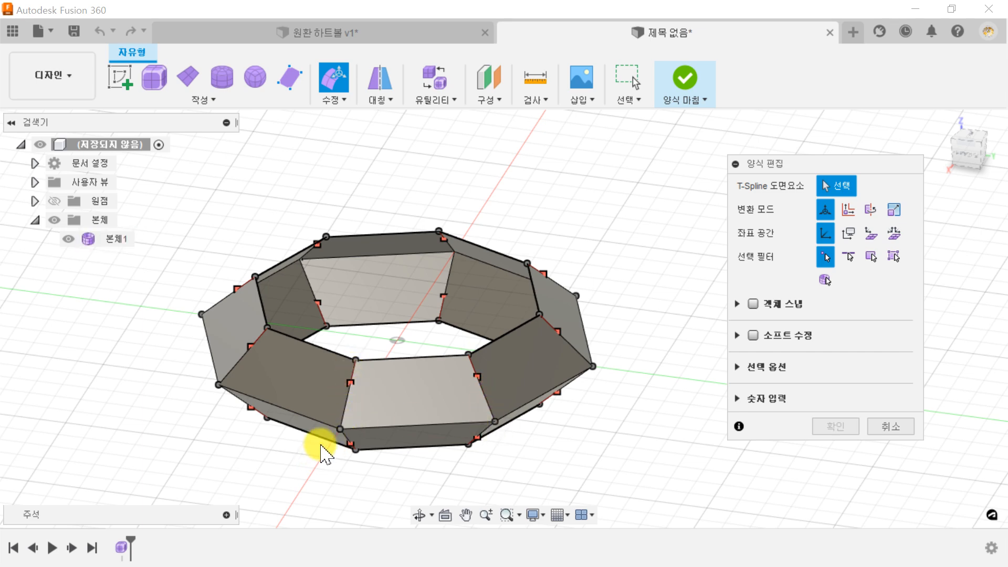
Examine the ring's mid-height and upper rim vertices in box display, then return to smooth display with vertices selectable.
left_click(340, 429)
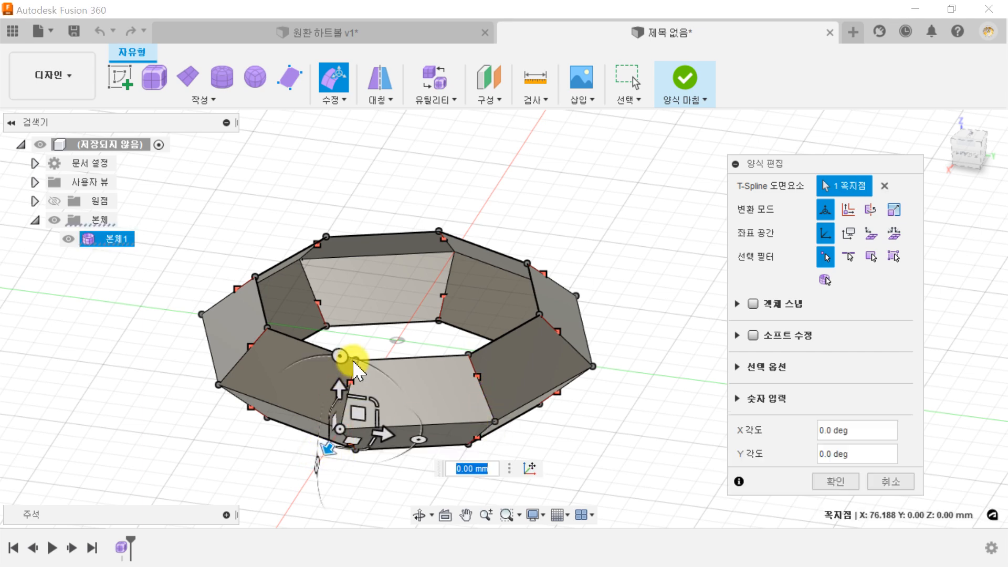
left_click(376, 339)
left_click(356, 361)
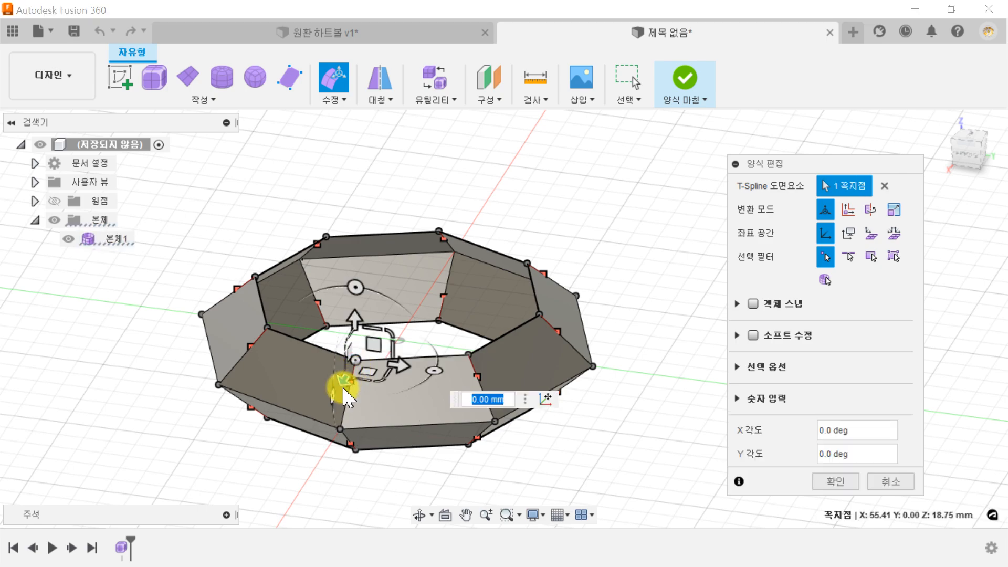
left_click(339, 430)
left_click(282, 475)
middle_click_drag(338, 423, 330, 388, "shift")
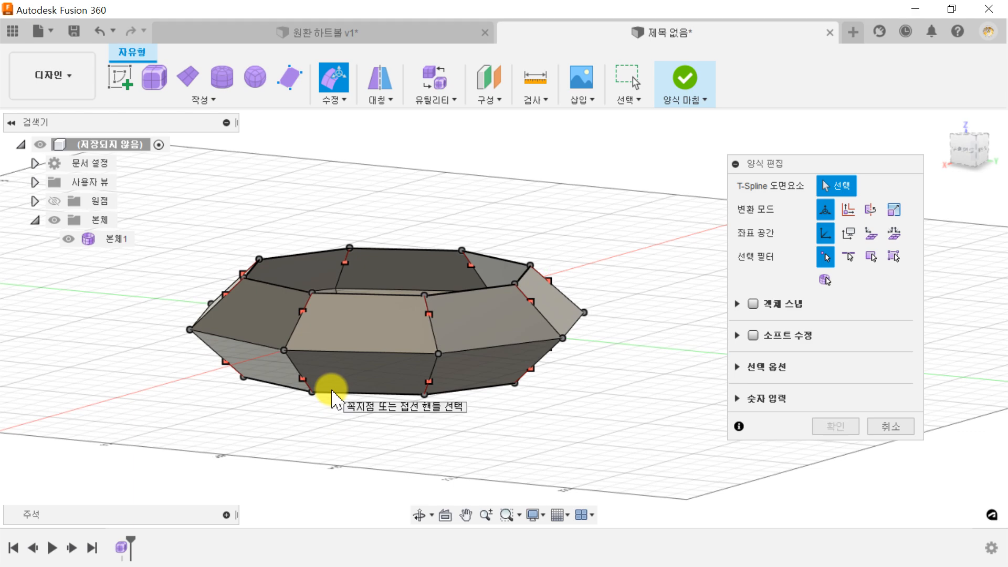
key("alt+3")
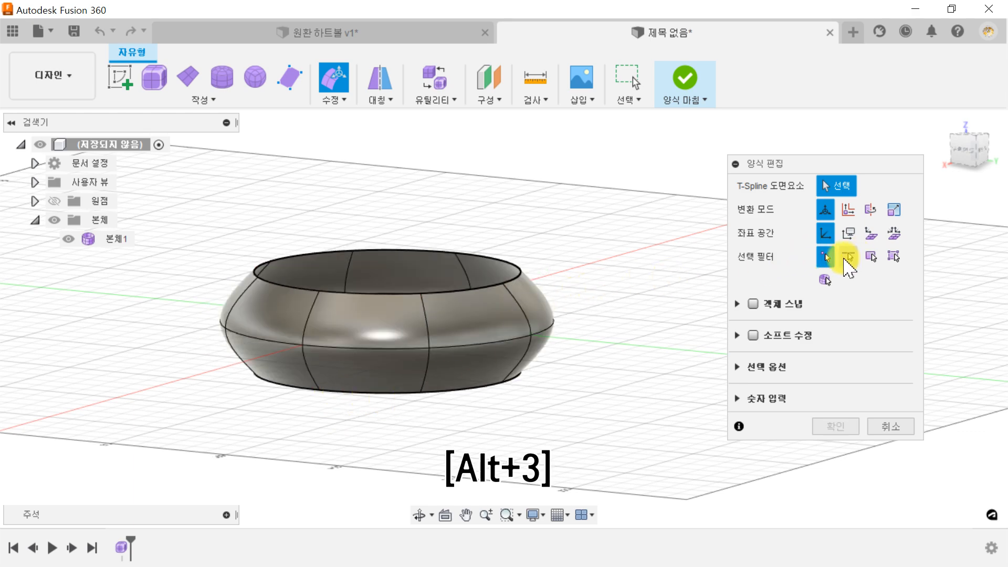
left_click(847, 258)
left_click(826, 257)
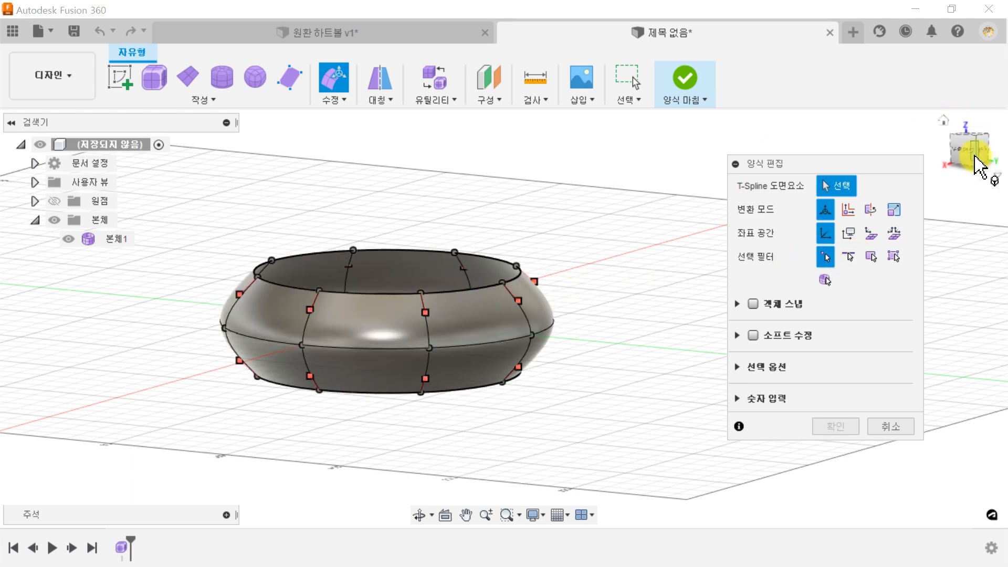
In the side view, flatten the top rim's vertices and tangent handles to one height by scaling them vertically to 0.
left_click(968, 156)
left_click_drag(183, 254, 474, 300)
left_click(390, 253)
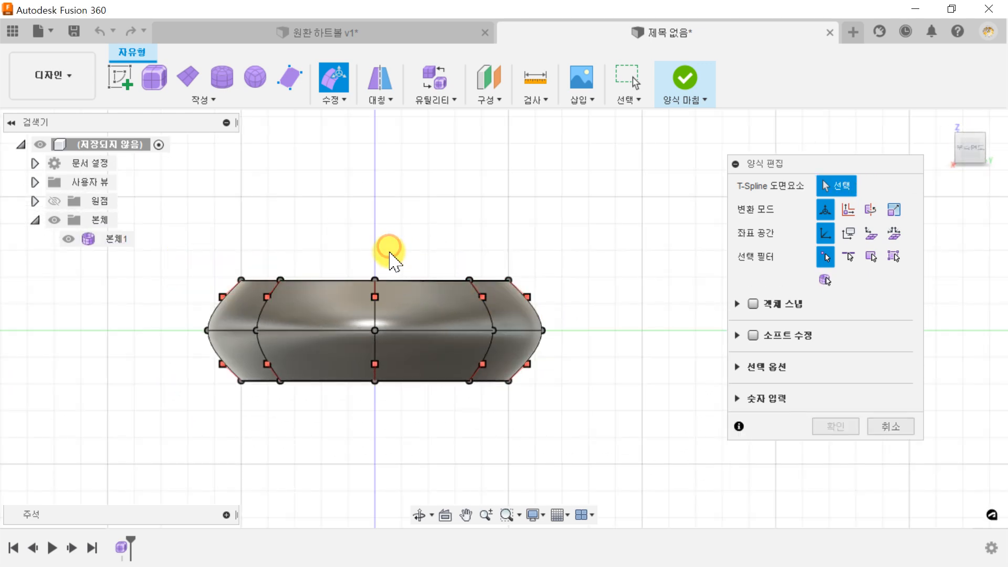
left_click_drag(181, 244, 540, 293)
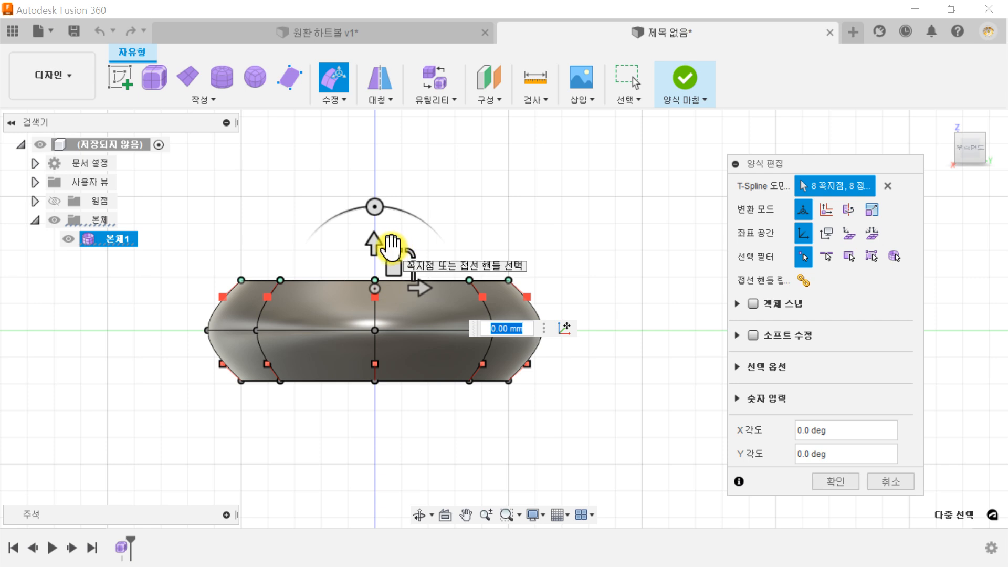
type("0")
Flatten the bottom rim's vertices and tangent handles to one height by scaling them vertically to 0.
left_click(215, 414)
left_click_drag(182, 346, 604, 414)
left_click(393, 334)
type("0")
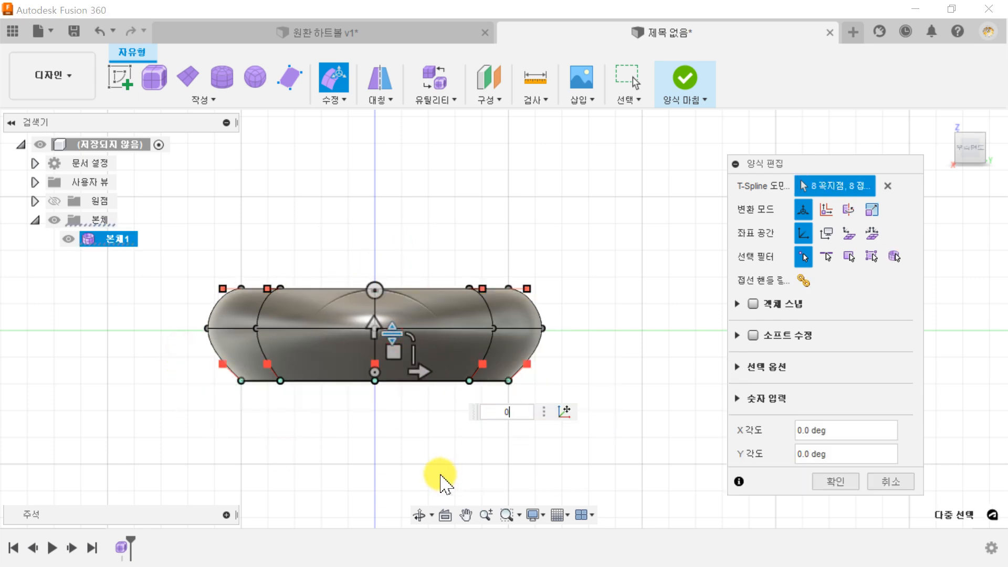
left_click(315, 449)
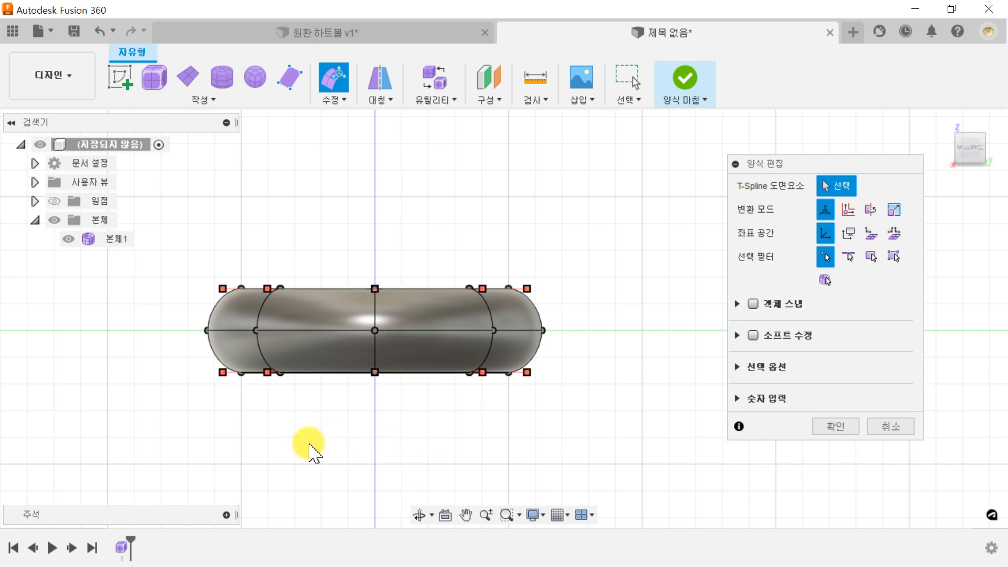
Undo the vertical flattening of the top and bottom rims and look at the ring from above.
left_click(99, 31)
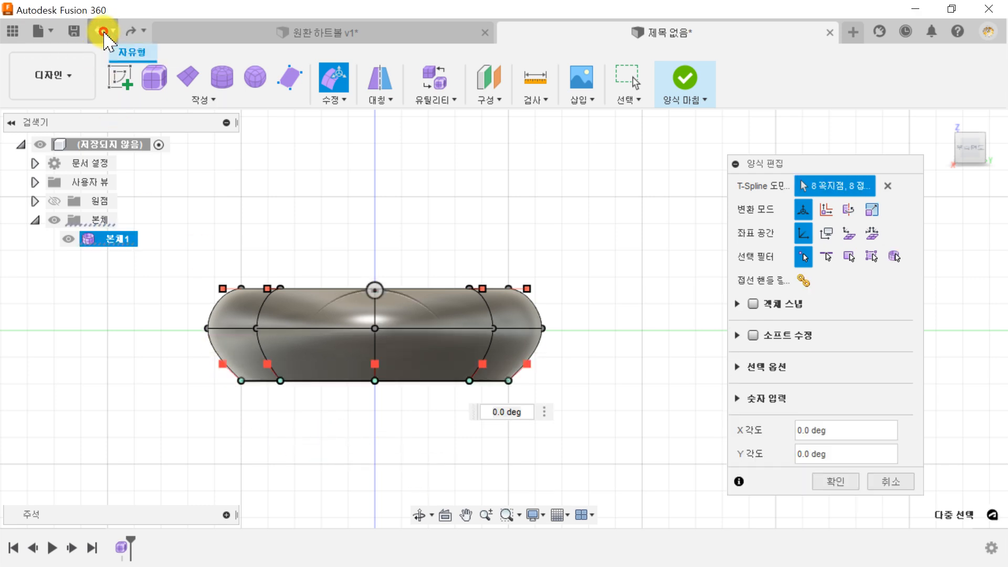
left_click(302, 202)
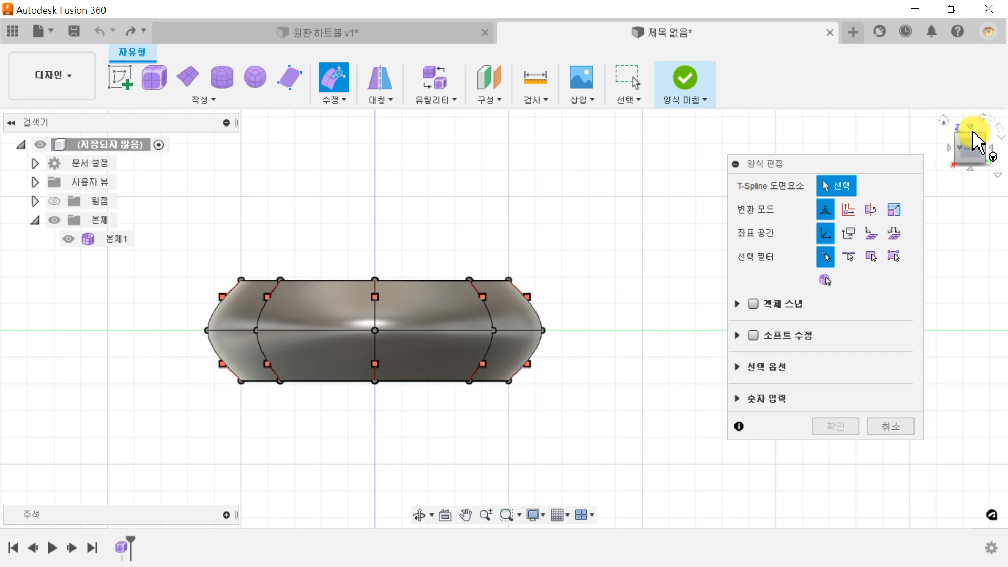
left_click(967, 127)
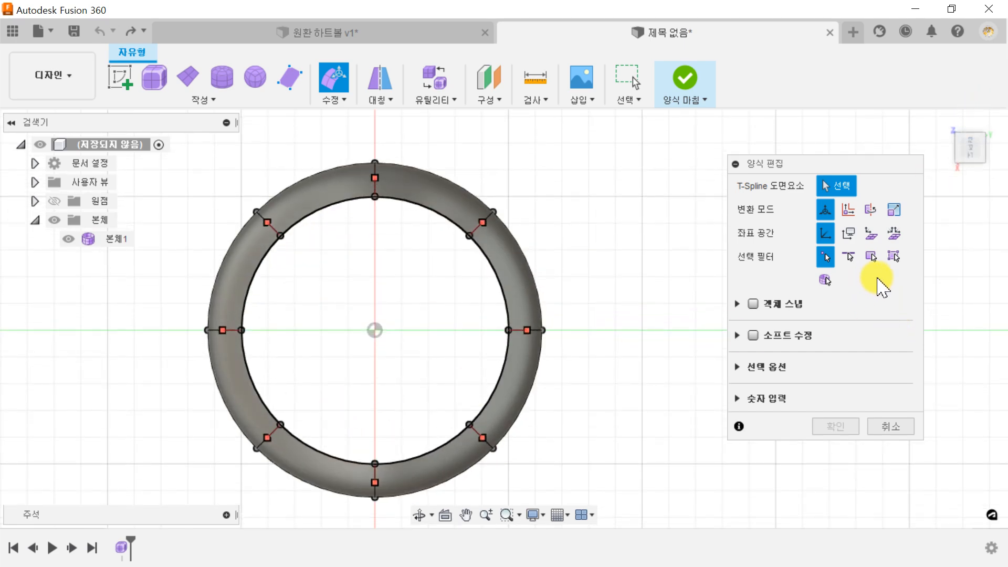
Apply internal mirror symmetry to the ring using the two neighbouring upper faces either side of the vertical centre line.
left_click(849, 256)
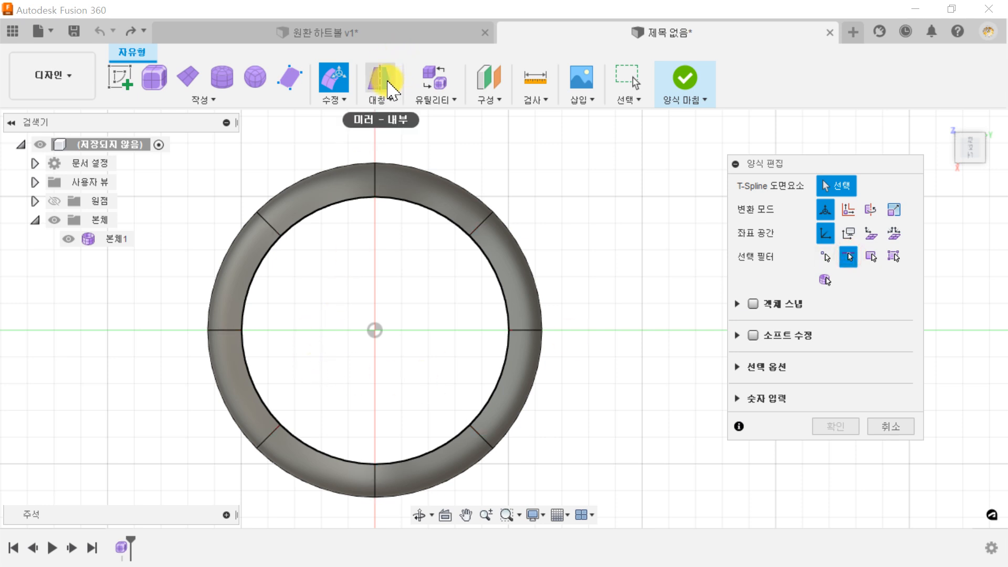
left_click(388, 88)
left_click(333, 181)
left_click(427, 198)
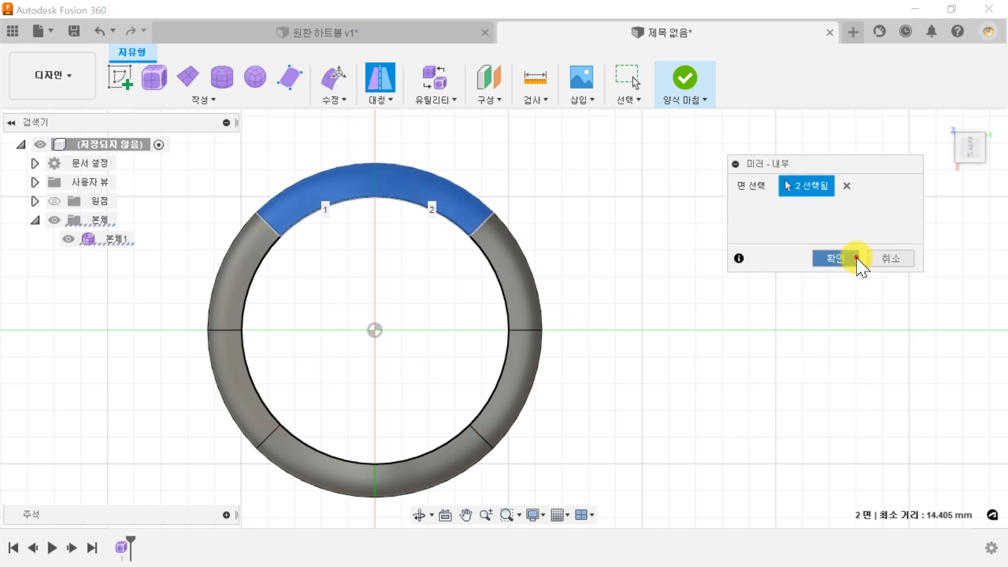
left_click(857, 258)
With Edit Form, raise the upper diagonal edges into two lobes and pull the lower diagonal edges inward for a heart outline.
left_click(330, 78)
left_click(269, 225)
middle_click_drag(310, 238, 457, 295)
left_click_drag(439, 304, 412, 199)
middle_click_drag(361, 466, 296, 342)
scroll(295, 341, "down", 1)
left_click(345, 366)
left_click_drag(375, 381, 414, 288)
left_click(367, 354)
left_click(376, 279)
left_click(836, 429)
Insert an edge beside the centre edge at the heart's upper notch, mirrored by the symmetry.
left_click(319, 99)
left_click(344, 47)
left_click(498, 274)
left_click(835, 306)
Insert an edge beside the centre edge at the heart's lower tip, mirrored by the symmetry.
middle_click_drag(454, 396, 438, 257)
left_click(331, 100)
left_click(344, 46)
left_click(483, 453)
left_click(835, 306)
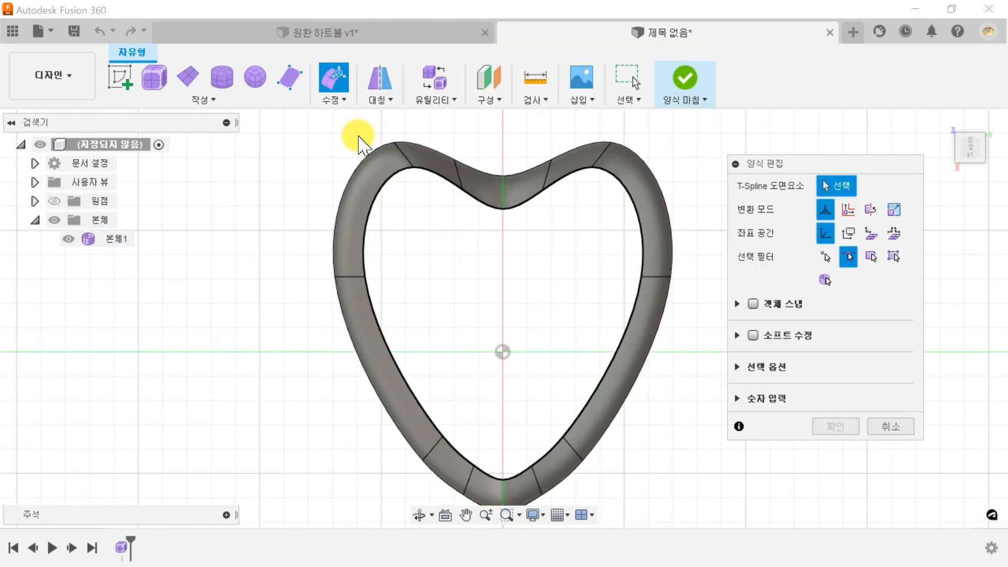
Move the heart's lobe and side edges outward and reposition the inserted edges beside the notch.
left_click(395, 184)
left_click(330, 294)
left_click(461, 184)
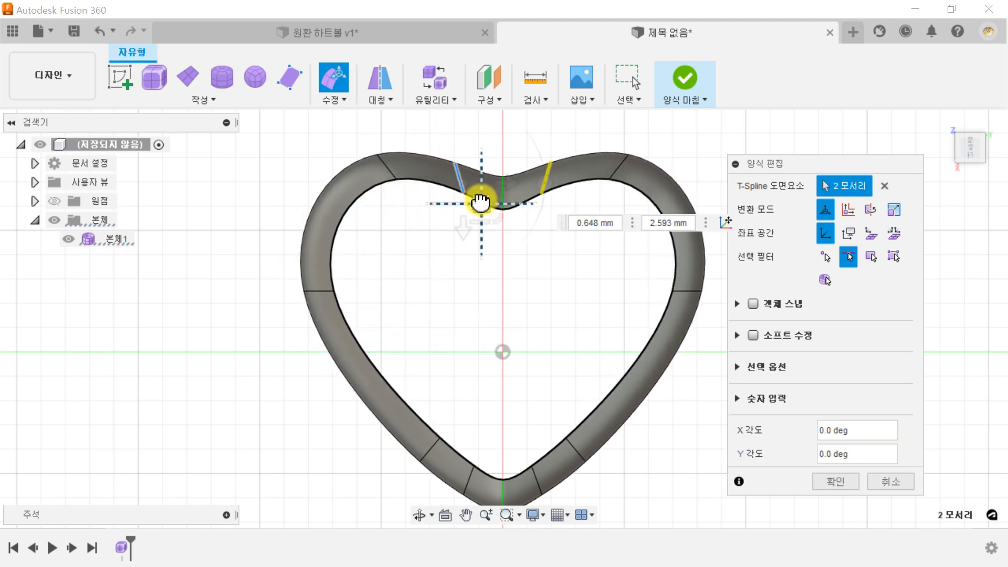
left_click_drag(480, 203, 483, 203)
Reposition the heart's lower diagonal edges and the inserted edges beside the bottom tip.
middle_click_drag(385, 466, 400, 402)
left_click(400, 402)
left_click(445, 386)
left_click_drag(463, 402, 446, 385)
left_click(463, 371)
left_click(484, 415)
left_click_drag(498, 427, 500, 431)
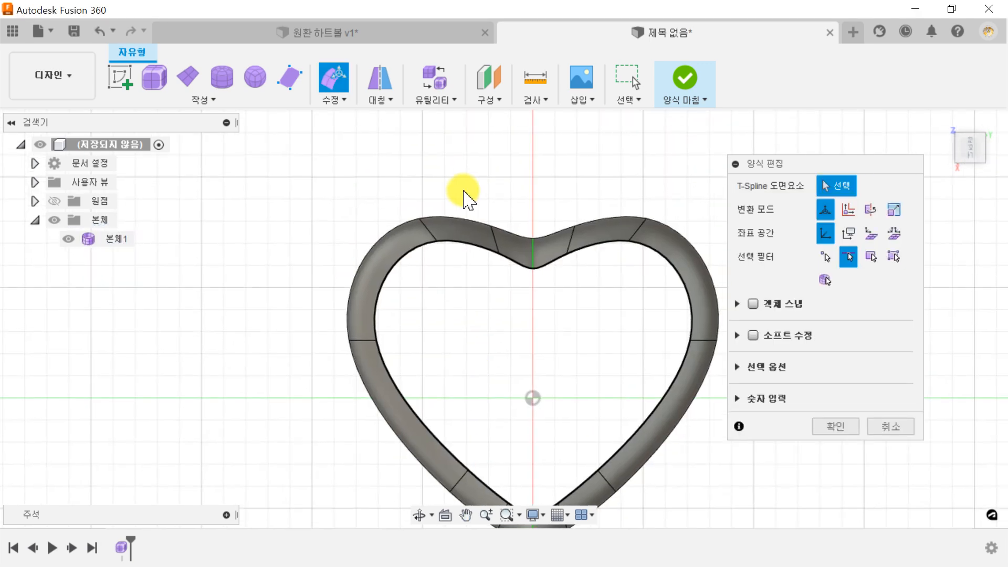
Try moving the centre edge of the heart's notch slightly downward, and undo the move.
left_click(531, 251)
mouse_move(531, 284)
left_mouse_down()
mouse_move(472, 300)
mouse_move(533, 308)
mouse_move(533, 294)
left_mouse_up()
left_click(99, 32)
Shift the heart's upper lobe edges slightly inward toward the notch.
left_click(435, 191)
left_click(536, 243)
left_click(386, 202)
left_click(429, 230)
left_click_drag(452, 256, 464, 257)
left_click(513, 307)
Raise the heart's outermost side edges slightly and finish this form edit.
scroll(525, 323, "down", 1)
middle_click_drag(524, 326, 482, 269)
left_click(337, 278)
left_click_drag(361, 298, 362, 288)
left_click(197, 401)
left_click(819, 428)
Start Edit Form again and refine the heart outline by moving the edges beside the notch, on the lobes and at the sides.
left_click(335, 77)
left_click_drag(415, 152, 467, 207)
left_click_drag(544, 192, 542, 213)
left_click(410, 267)
left_click_drag(349, 141, 415, 195)
left_click_drag(475, 185, 418, 209)
left_click(452, 241)
left_click(335, 265)
left_click_drag(420, 256, 379, 281)
left_click(418, 238)
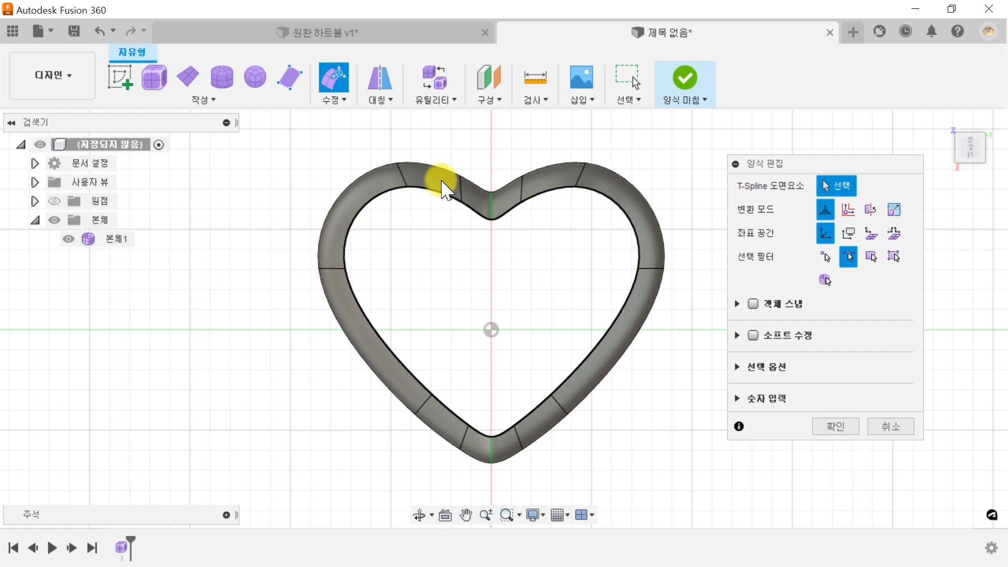
Select the heart's inner and outer edge loops, clear the selection and finish editing the form.
double_click(428, 169)
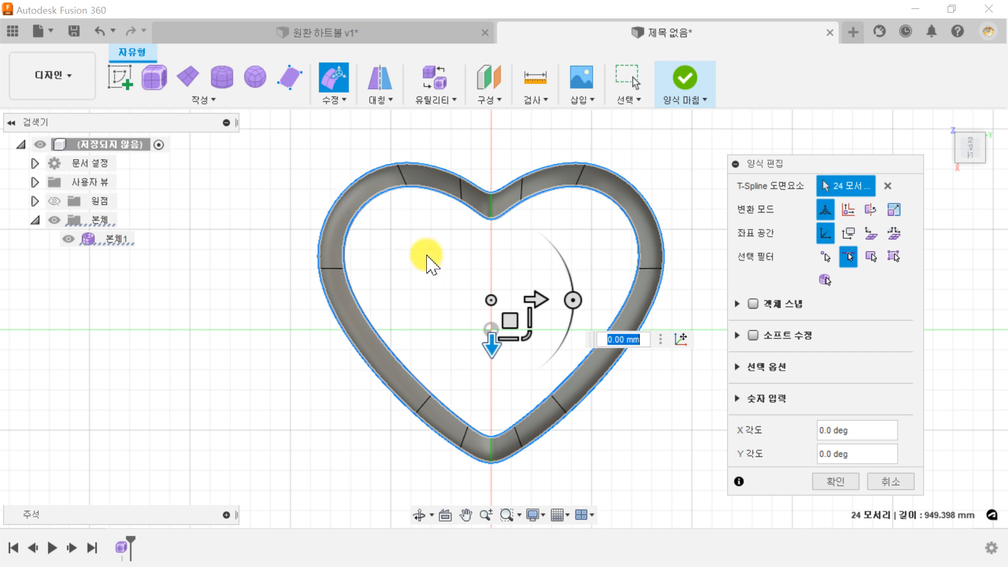
left_click(420, 223)
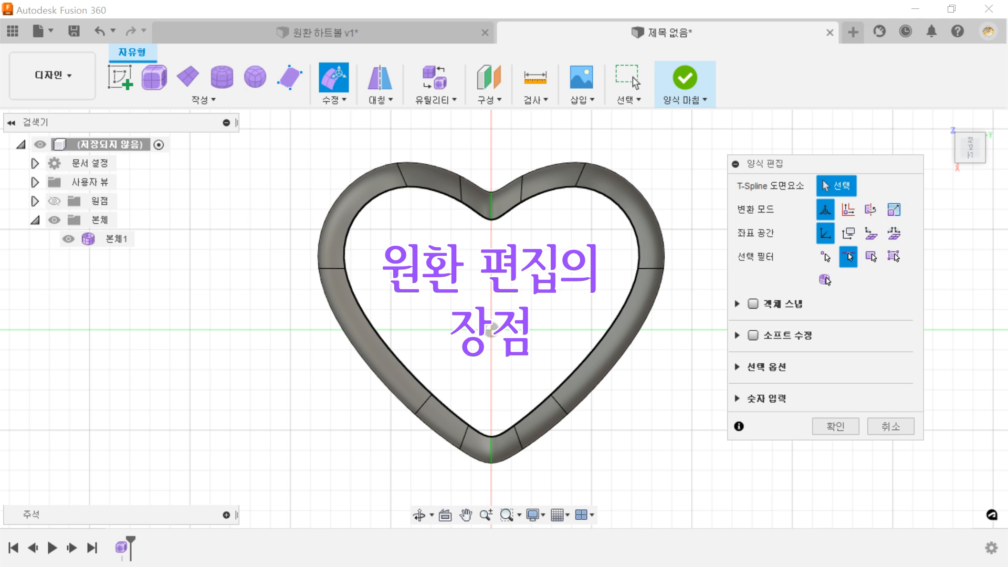
left_click(828, 427)
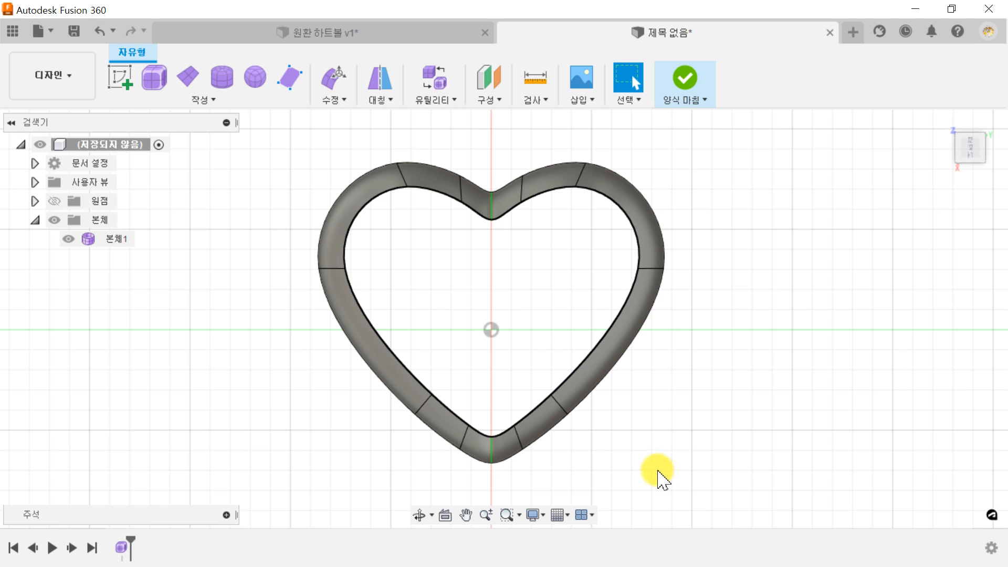
Select the heart's whole upper rim loop in an angled view and start Fill Hole (구멍 채우기) on it.
middle_click_drag(655, 442, 632, 368, "shift")
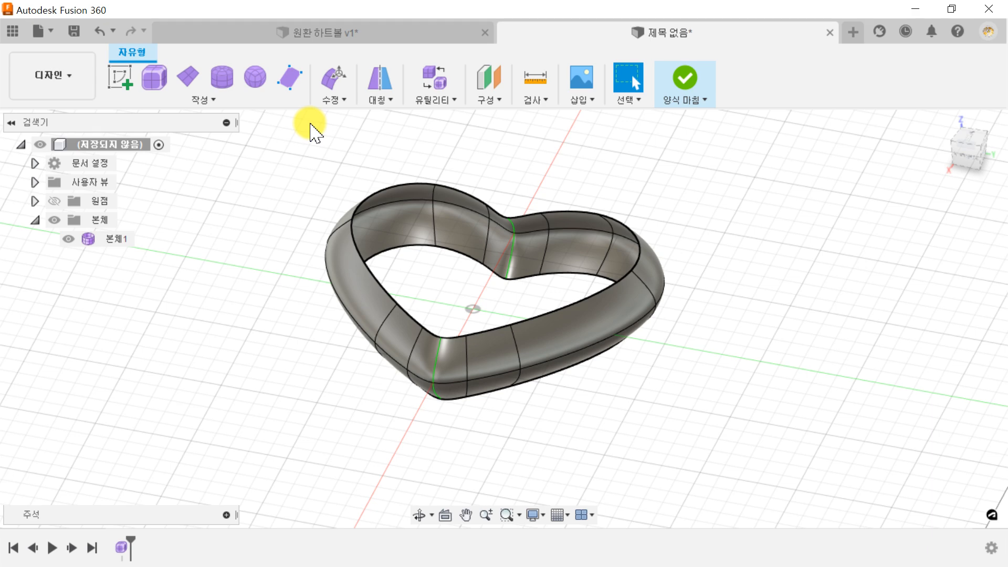
left_click(331, 100)
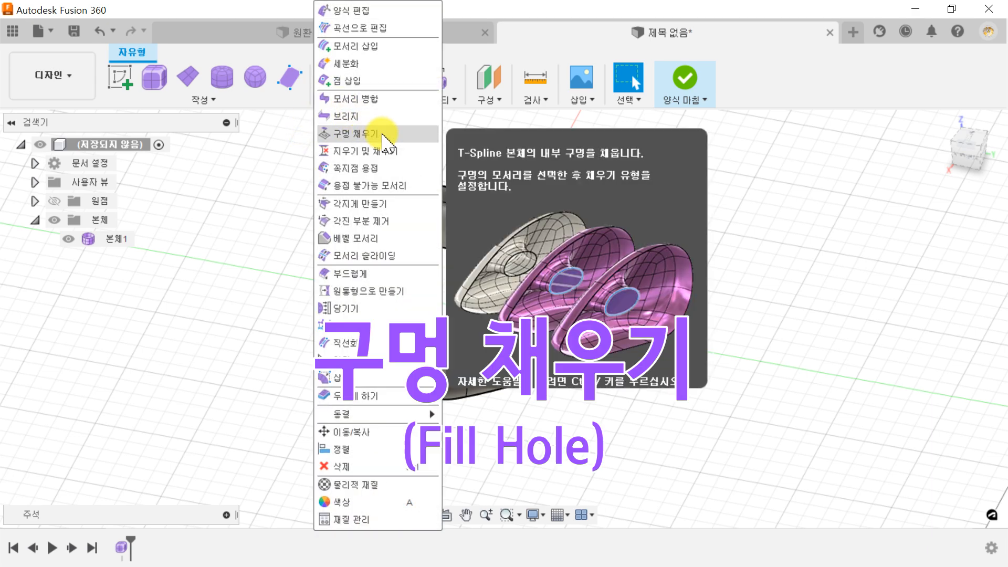
left_click(242, 178)
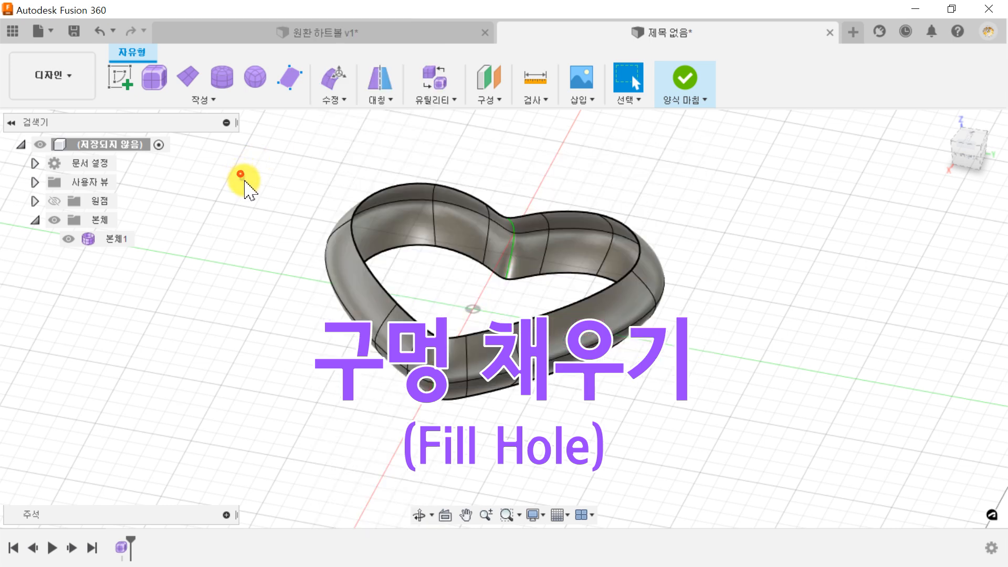
double_click(465, 196)
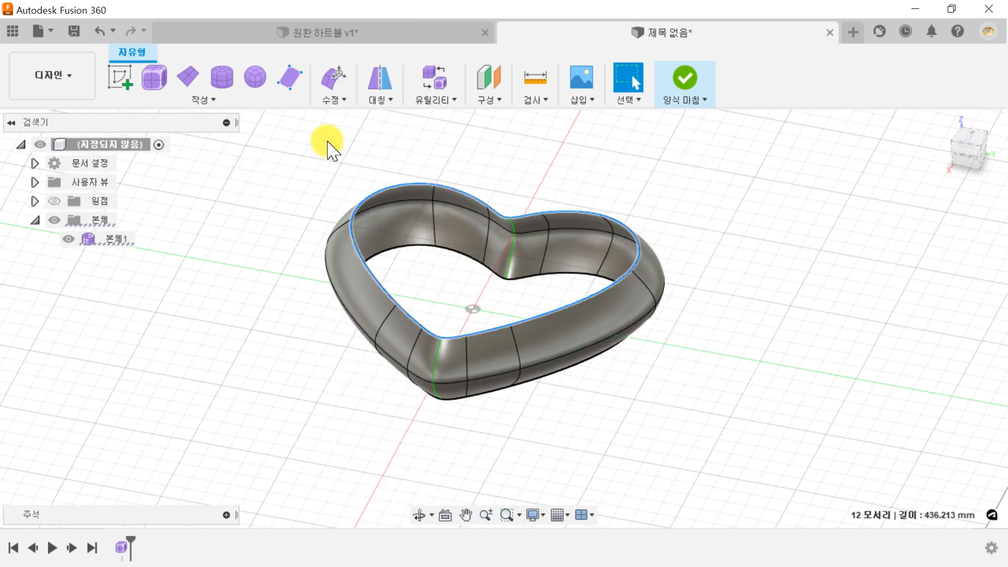
left_click(330, 103)
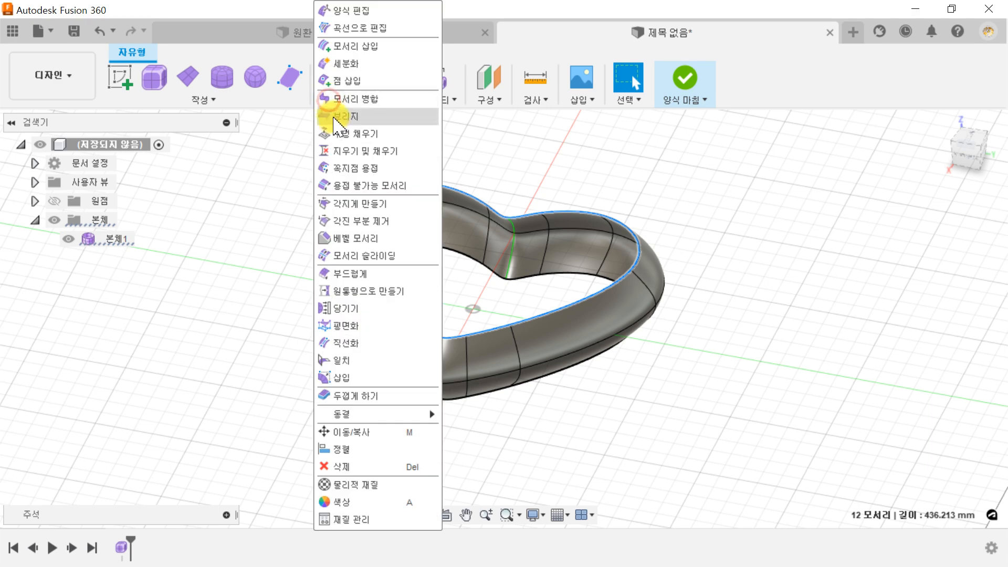
left_click(334, 119)
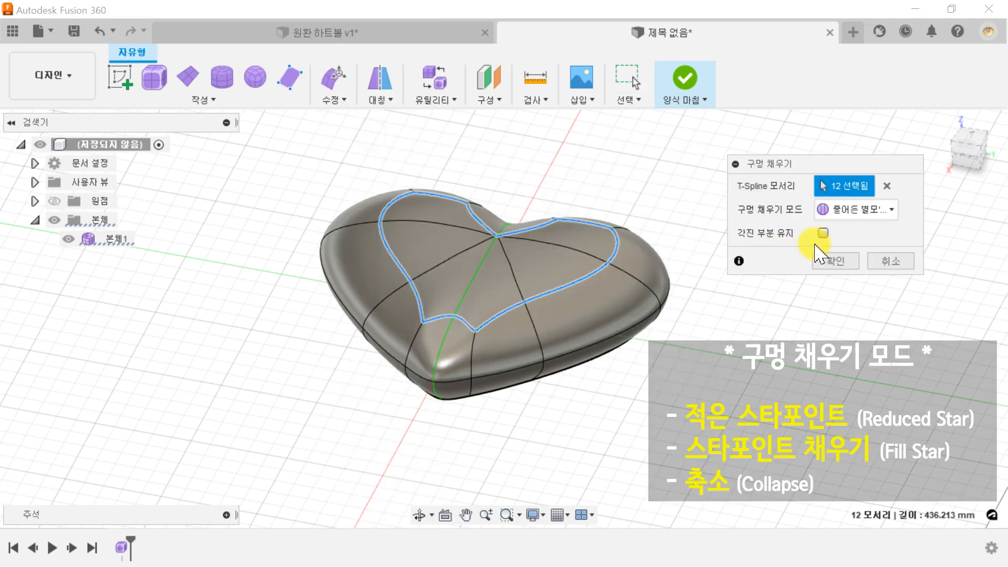
View the filled heart from above and set the fill hole mode to Fill Star (별모양 채우기).
left_click(892, 209)
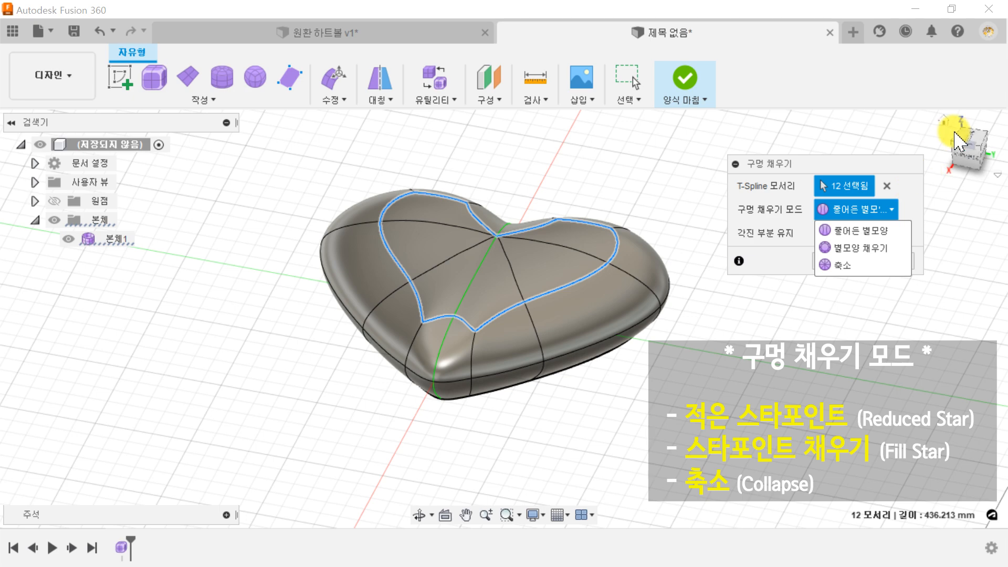
left_click(971, 135)
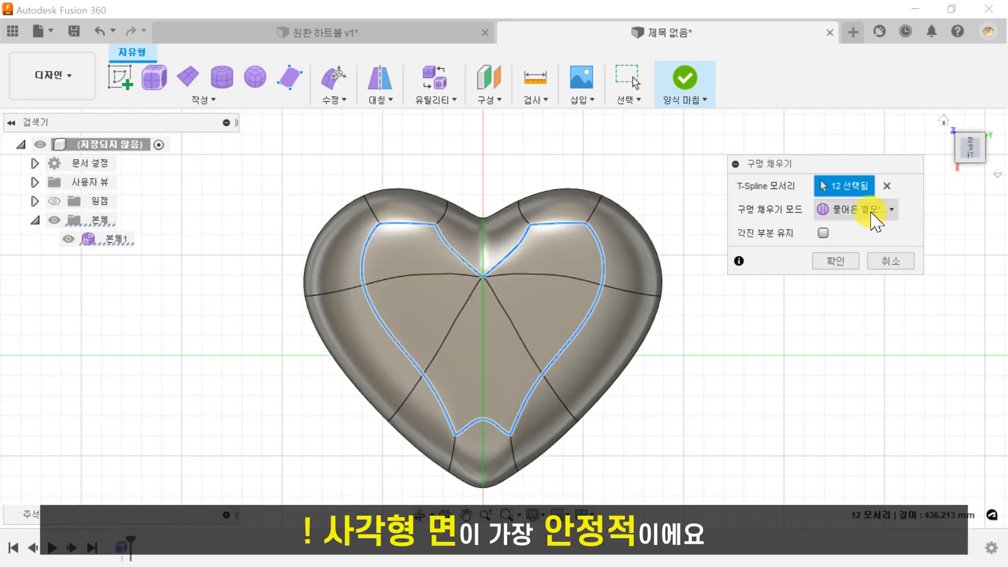
left_click(876, 220)
left_click(872, 250)
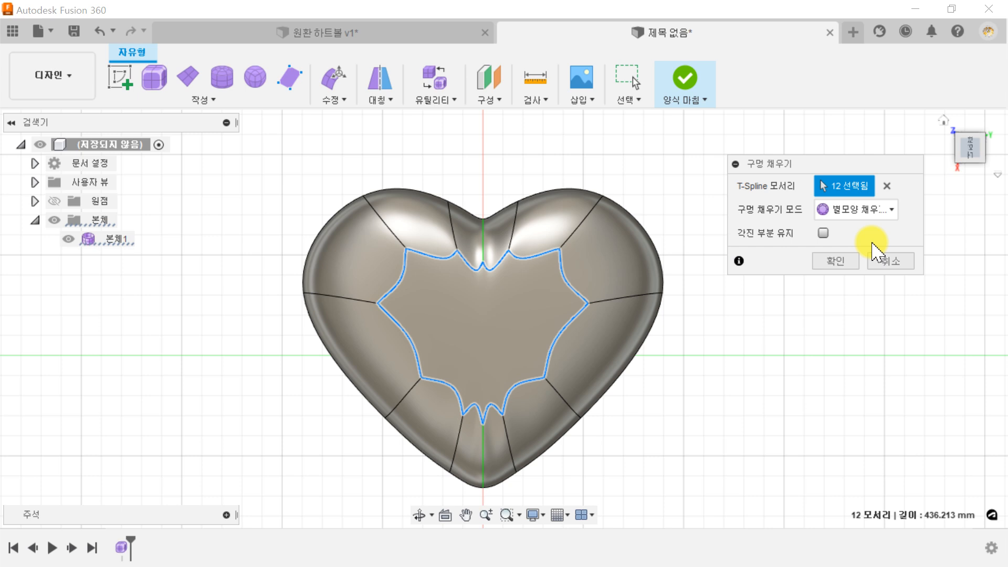
Toggle box and smooth display, set the fill hole mode to Collapse (축소), and open the mode choices again.
key("alt+1")
key("alt+3")
left_click(874, 215)
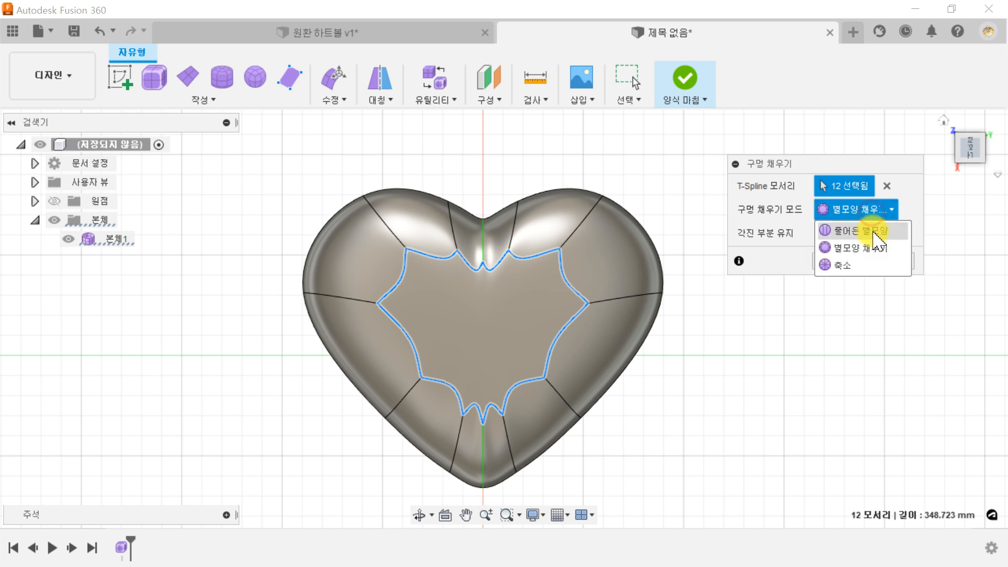
left_click(848, 266)
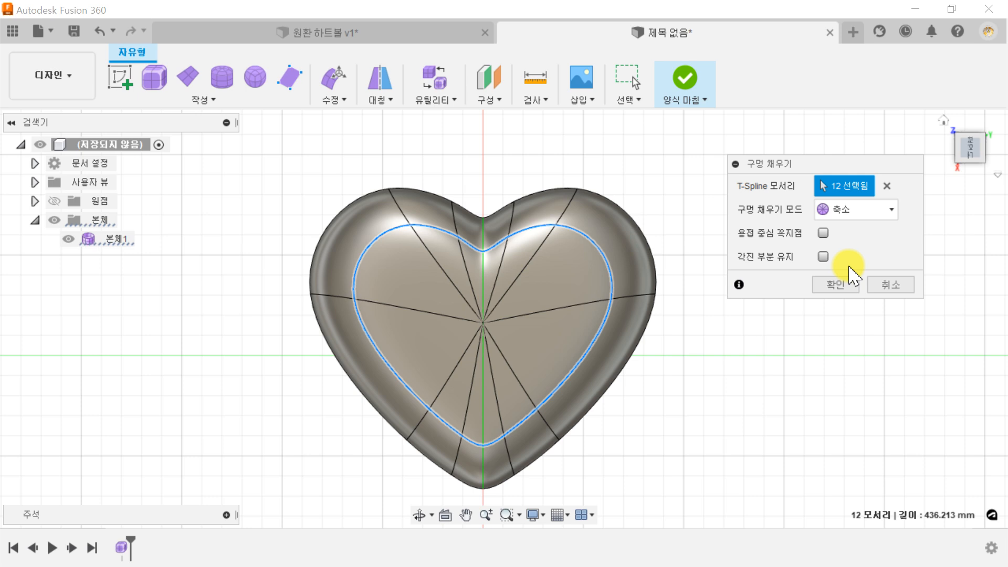
left_click(866, 214)
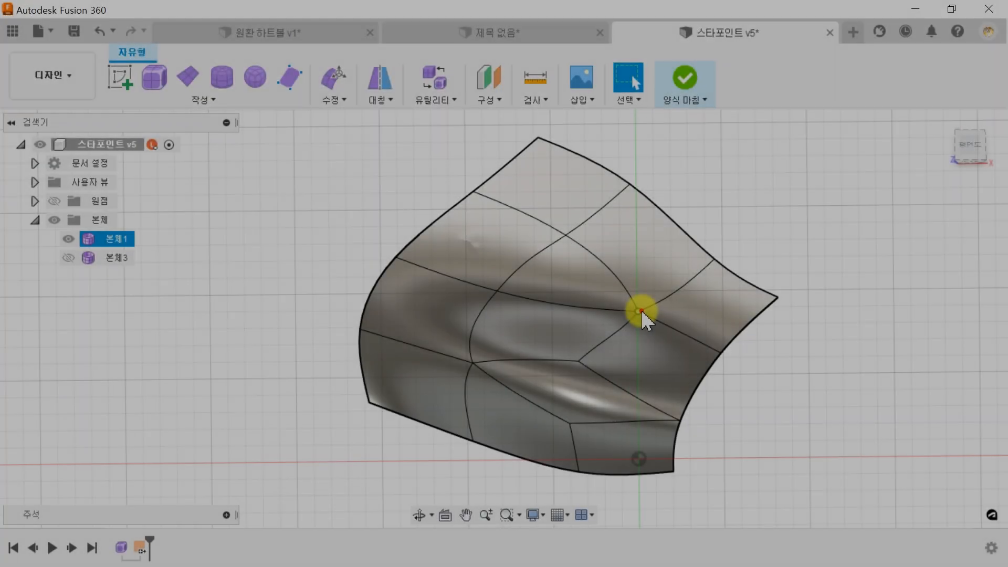
Select the four star-point vertices on the freeform surface 본체1 in the 스타포인트 v5 document.
left_click(638, 311)
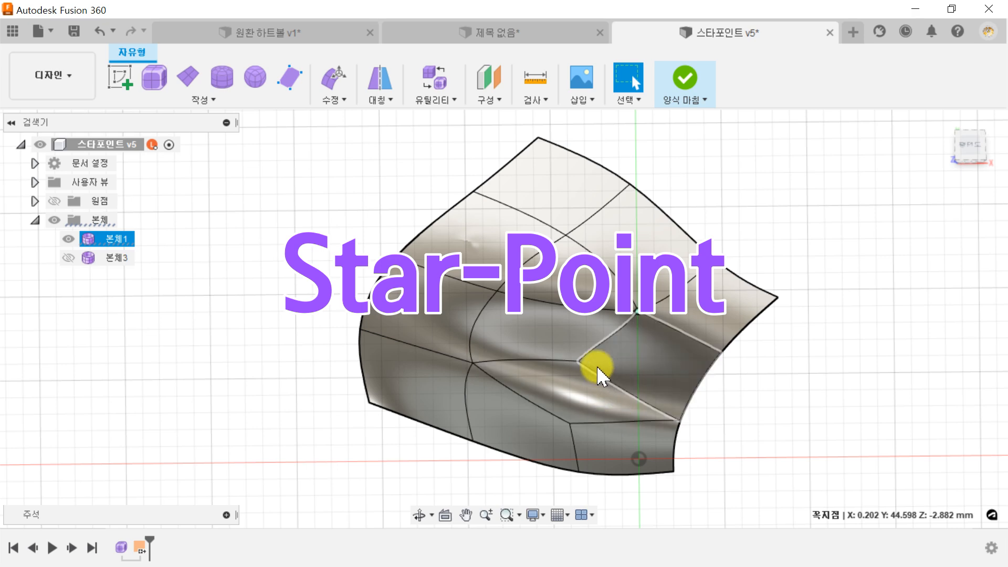
left_click(579, 362)
left_click(569, 422)
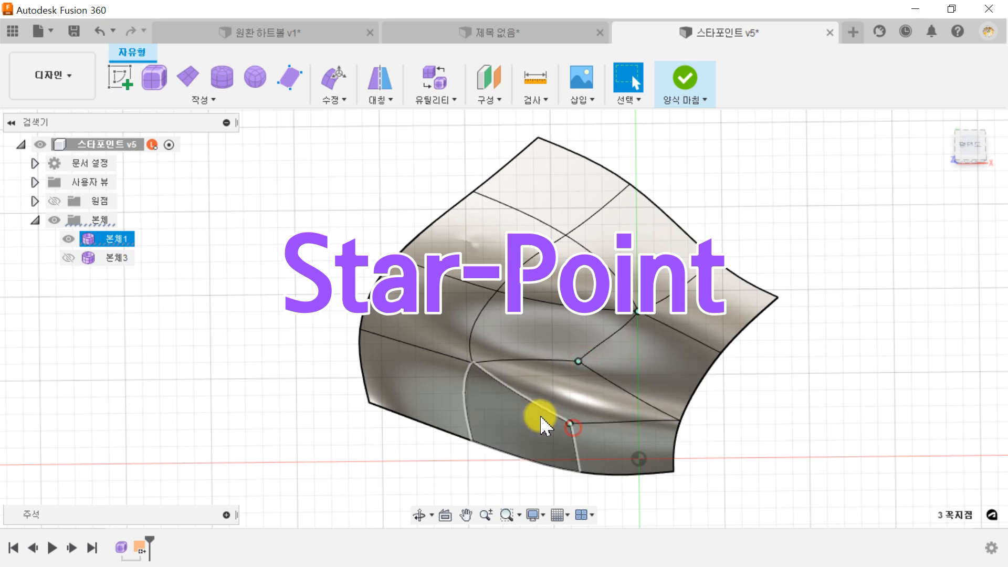
left_click(477, 363)
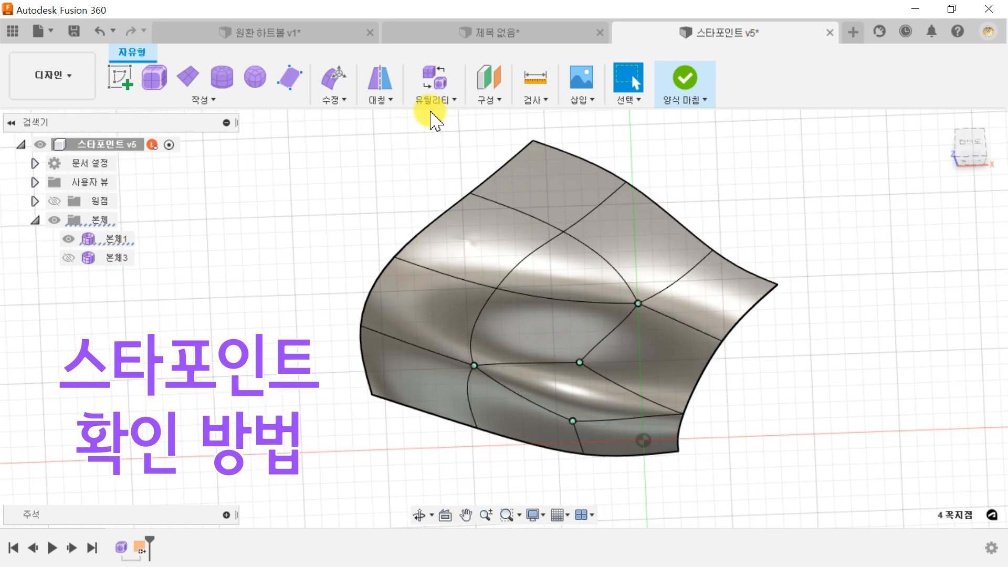
Examine the star-point labels on the surface with Repair Body (본체 복구), then cancel the command.
left_click(434, 100)
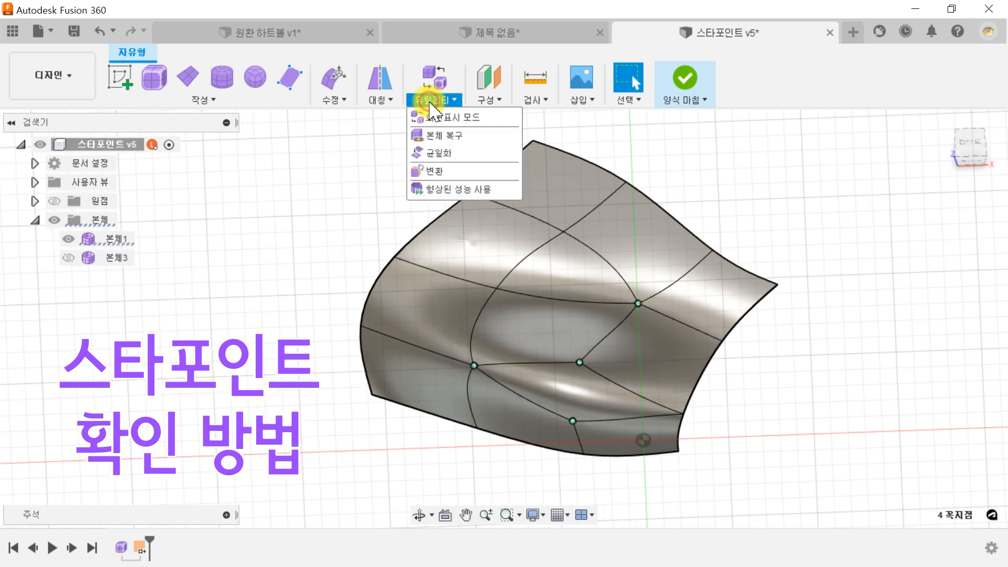
left_click(433, 134)
left_click(462, 338)
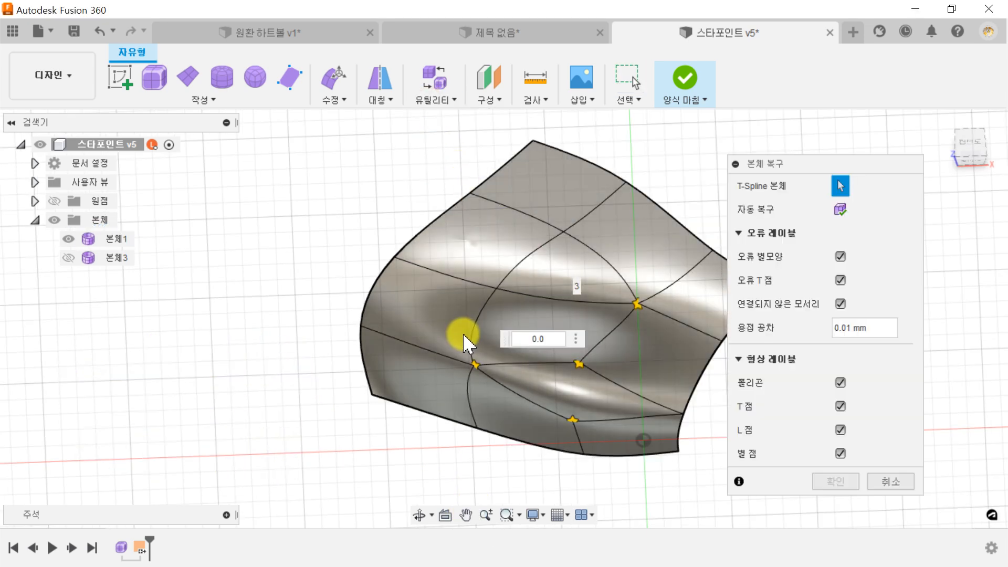
left_click_drag(506, 335, 189, 267)
middle_click_drag(322, 381, 331, 404, "shift")
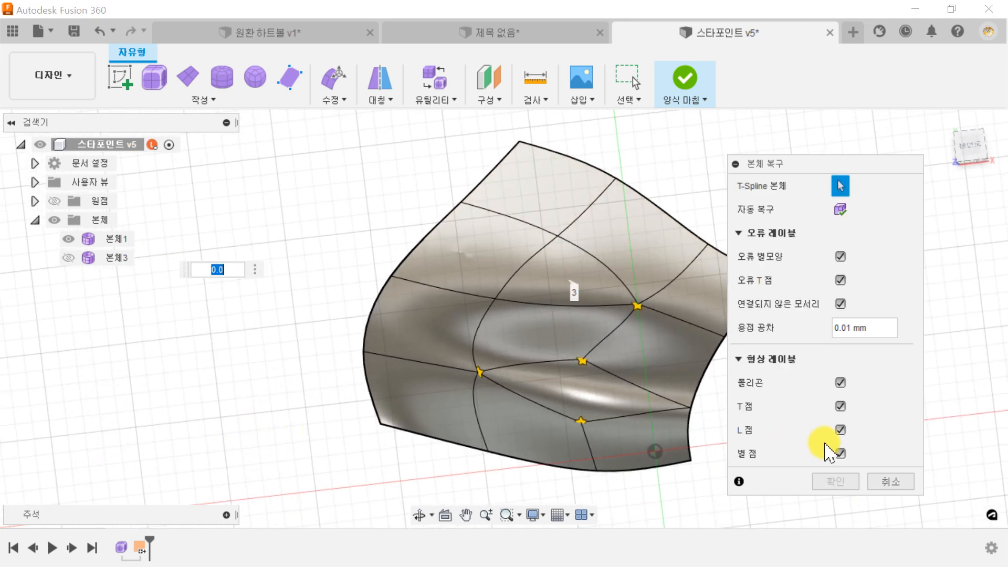
left_click(892, 481)
Finish the form, show the converted 본체1, and pick its star-point vertices to inspect the surrounding faces.
left_click(685, 78)
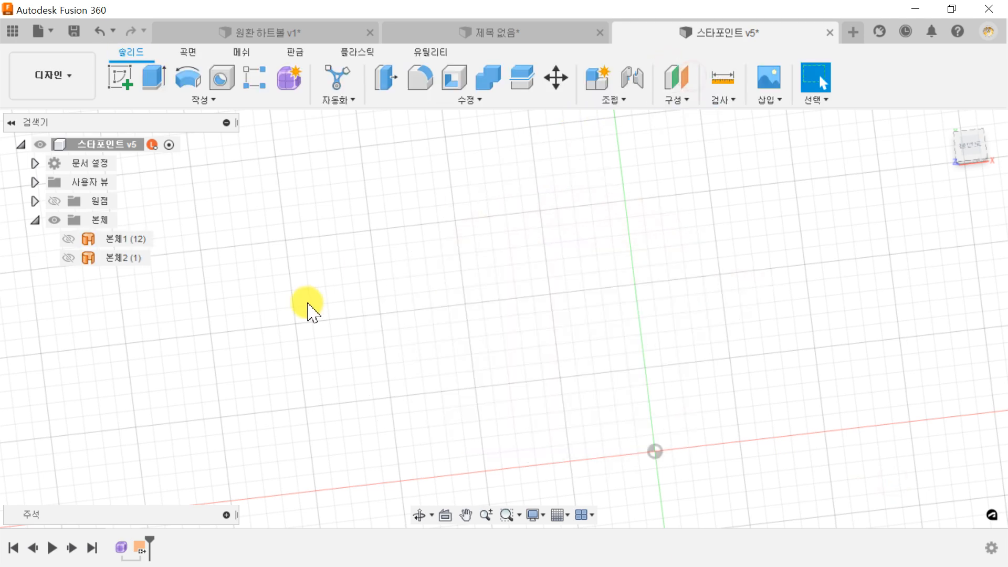
left_click(66, 239)
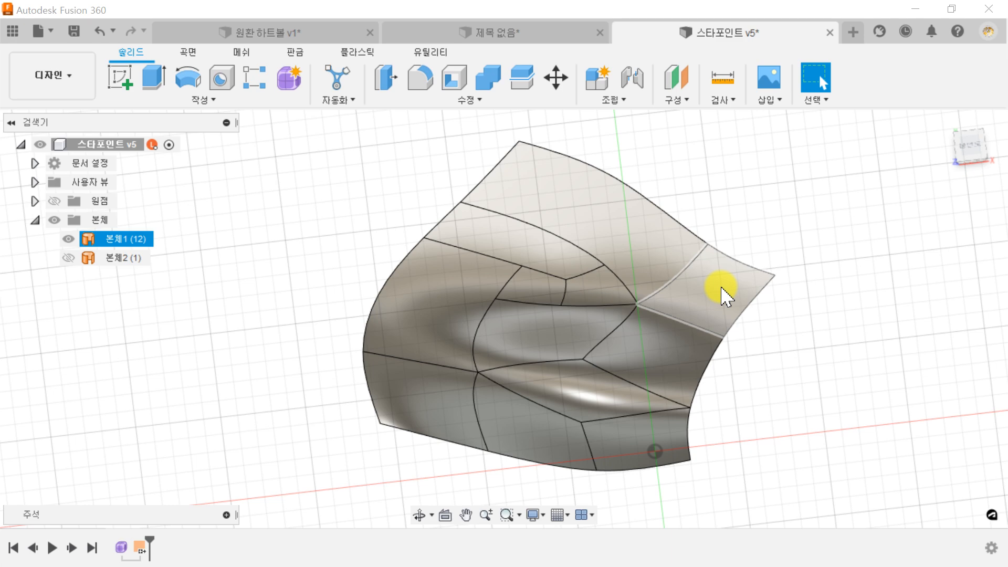
left_click(639, 304)
left_click(584, 360)
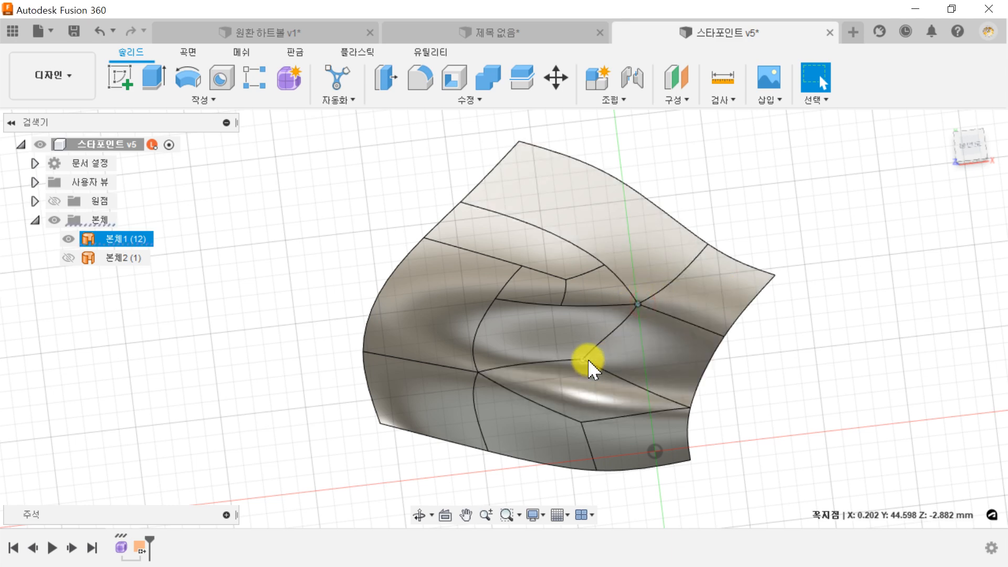
left_click(477, 372)
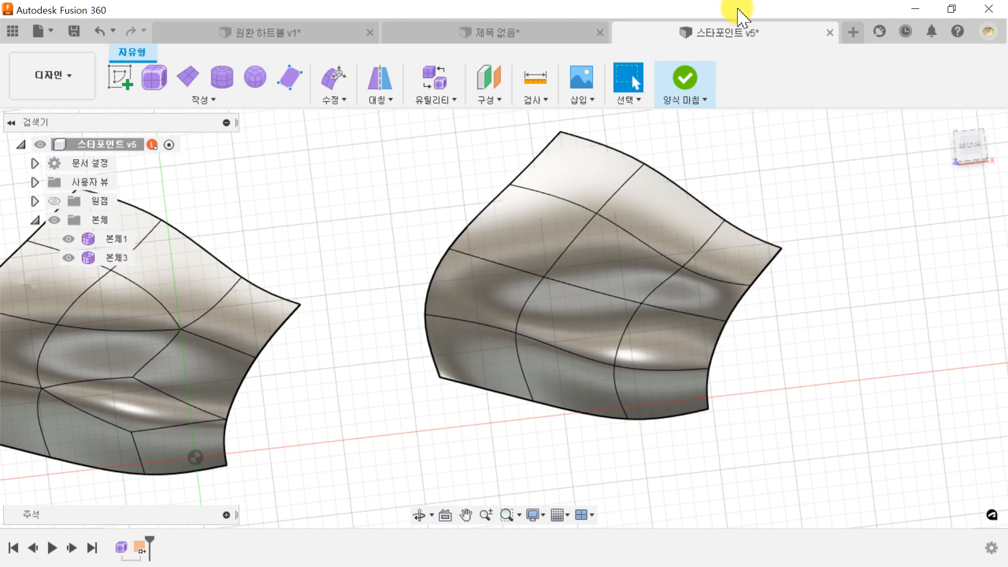
Finish the form containing both freeform surfaces and inspect the converted bodies from another angle.
left_click(685, 80)
middle_click_drag(400, 336, 611, 387, "shift")
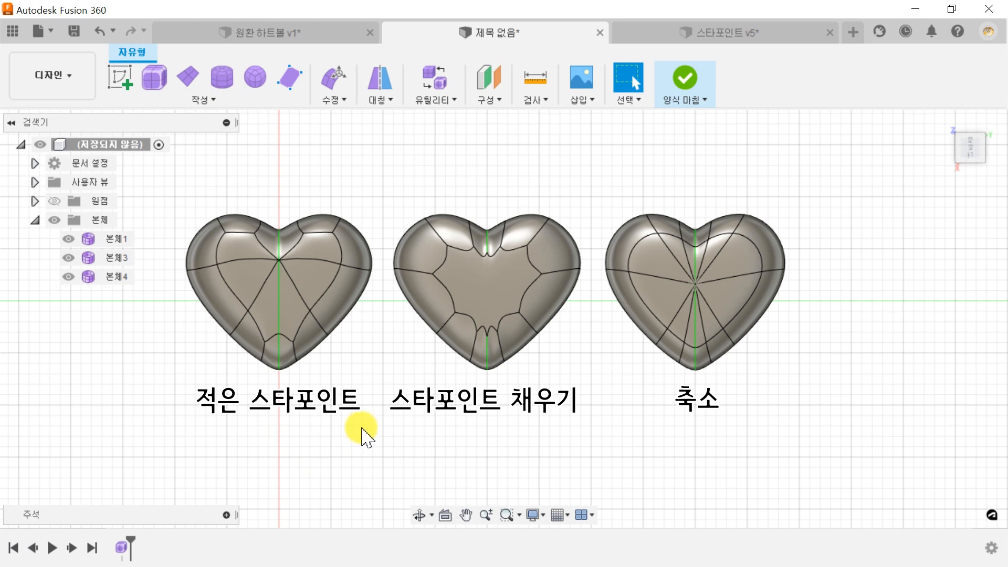
Examine the star-point labels of all three heart bodies with Repair Body (본체 복구), cancel the command, and finish the form.
left_click(434, 99)
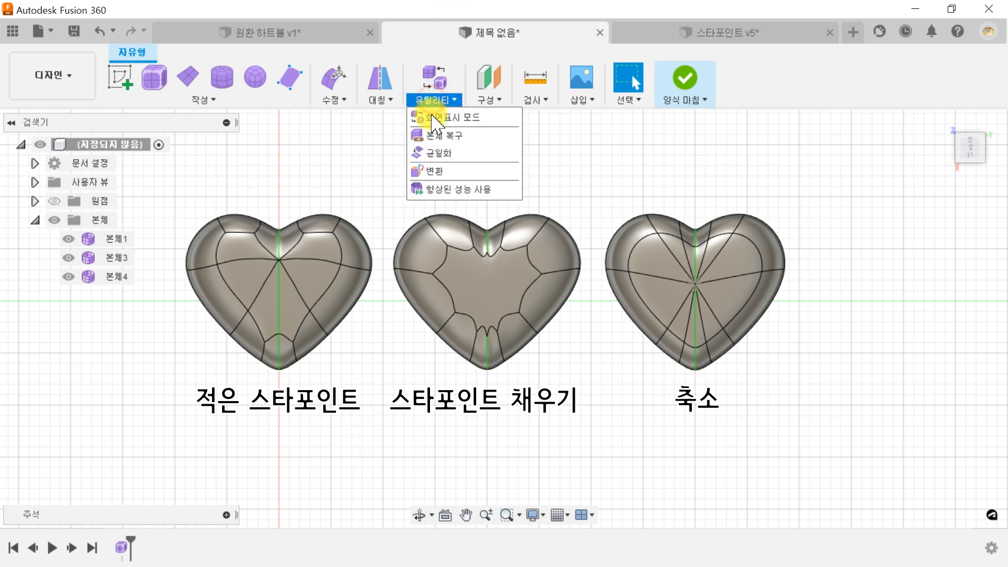
left_click(443, 135)
left_click(292, 288)
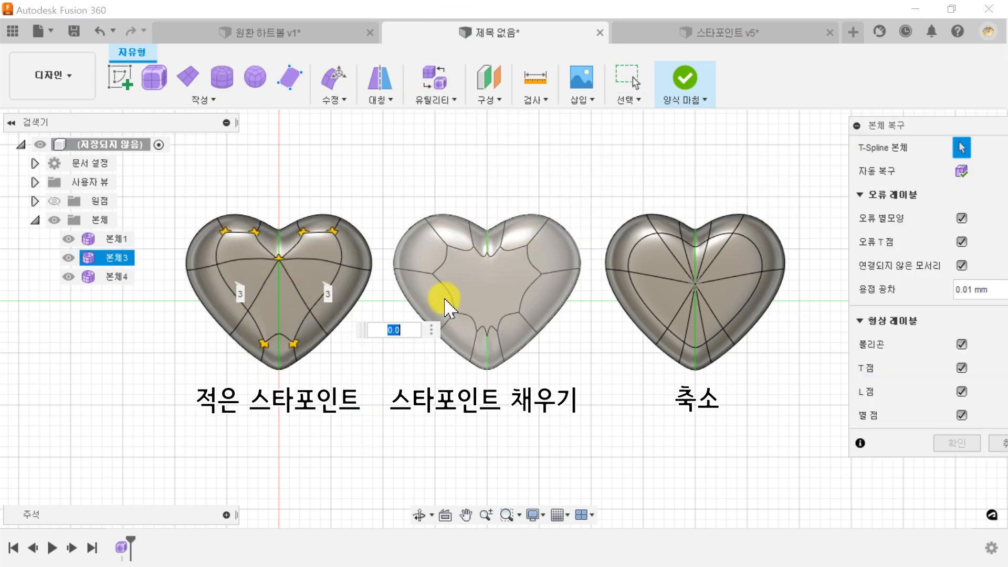
left_click(470, 271)
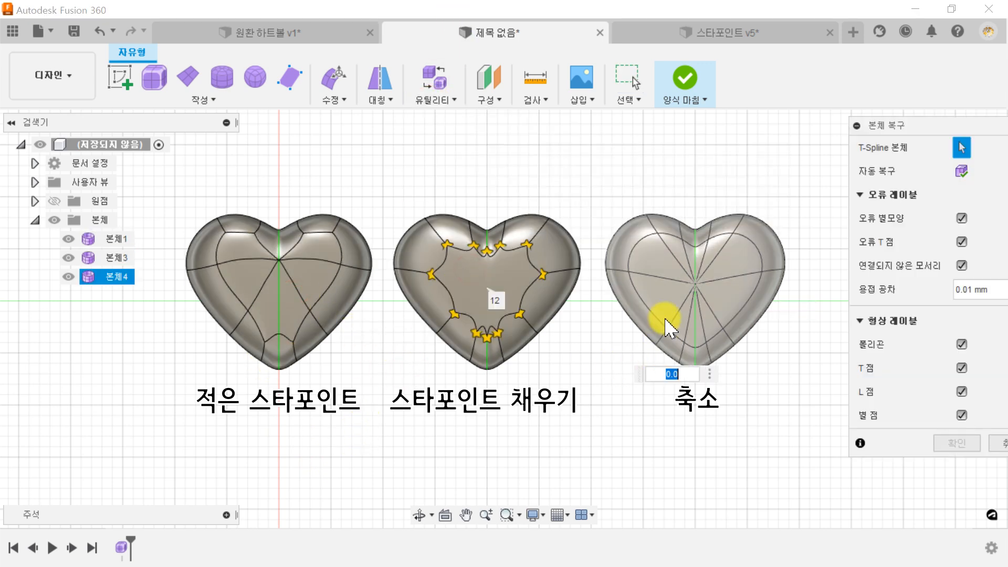
left_click(633, 287)
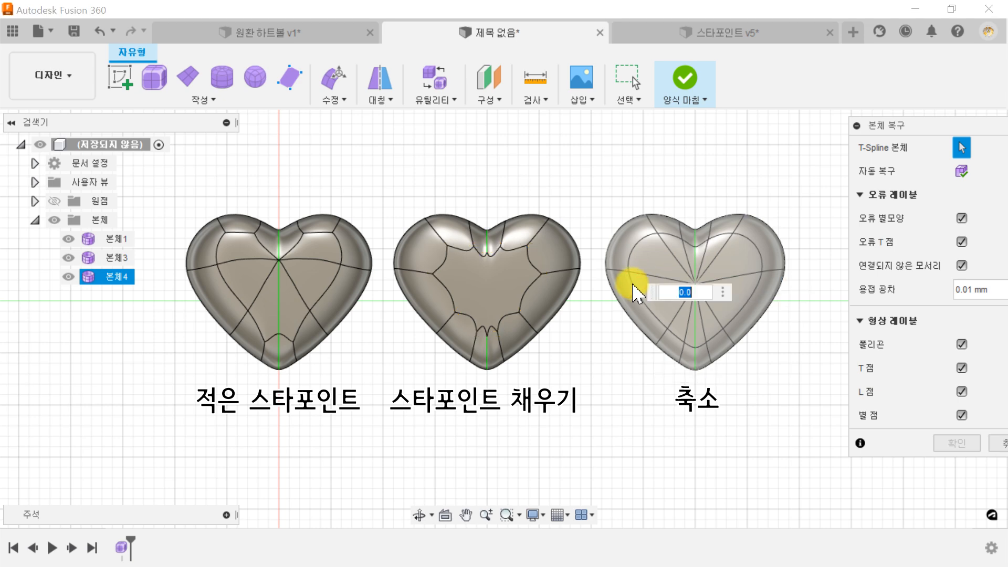
left_click(998, 441)
left_click(685, 76)
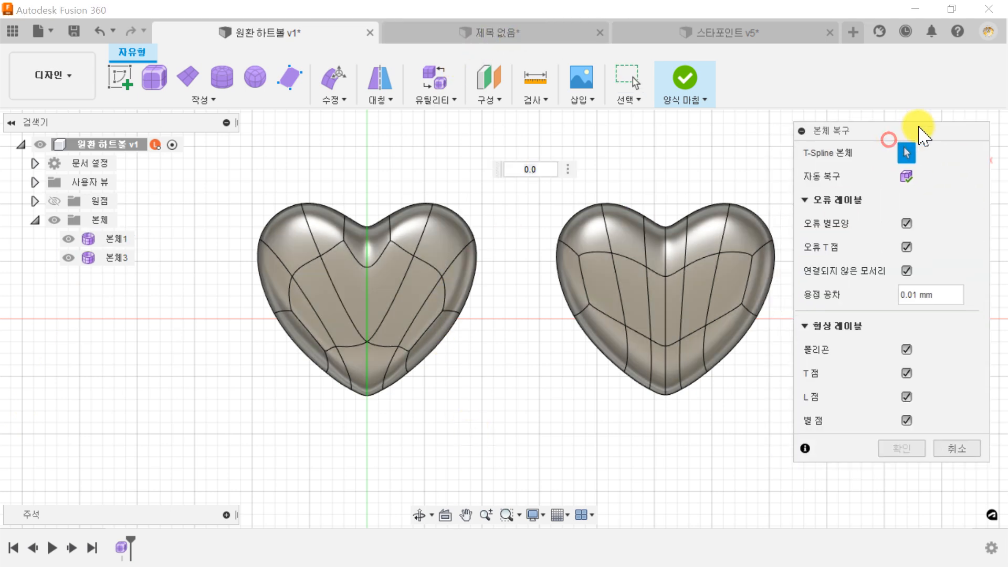
Compare the star-point labels of the two hearts in the 원환 하트볼 v1 document with Repair Body.
left_click(424, 302)
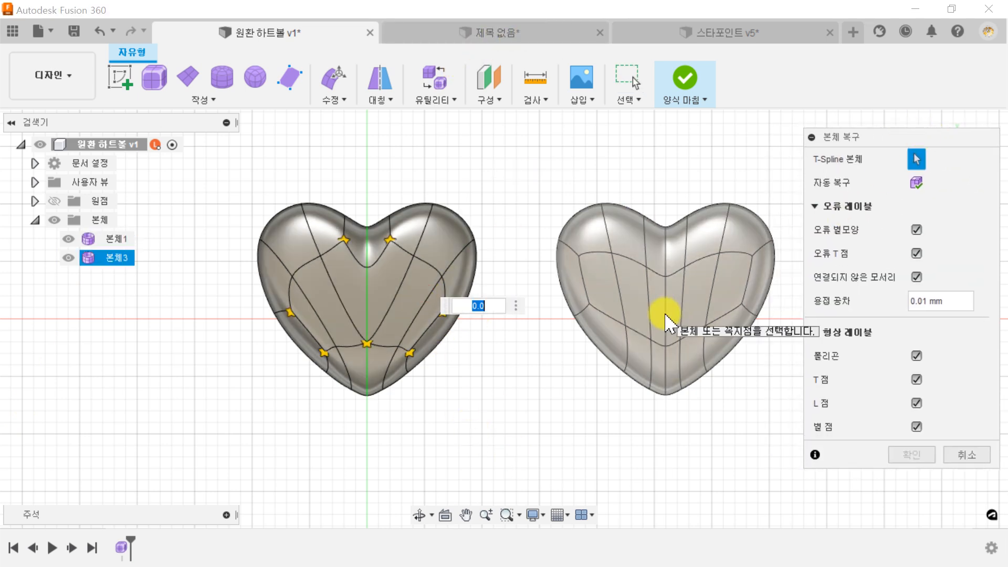
left_click_drag(447, 306, 512, 415)
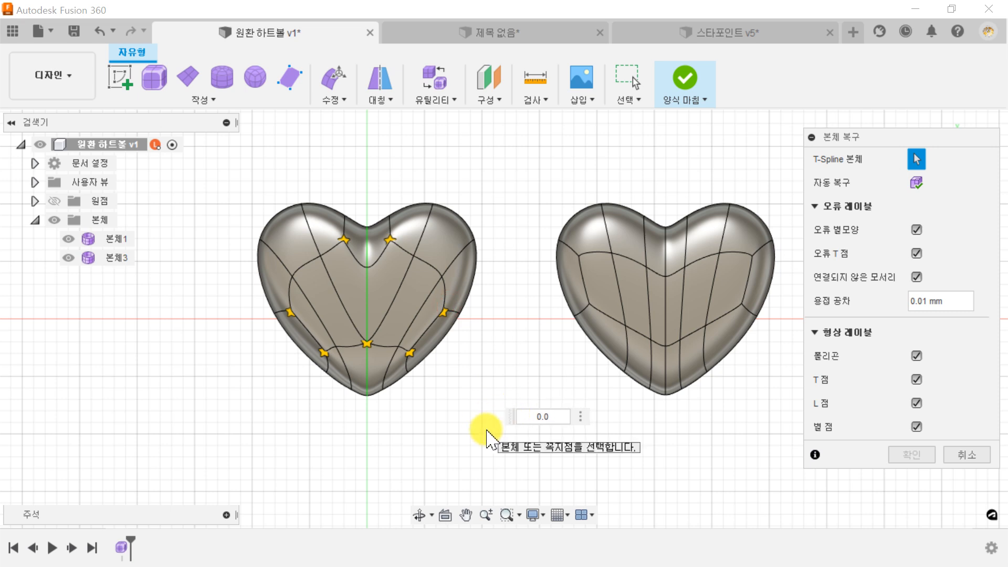
left_click(605, 327)
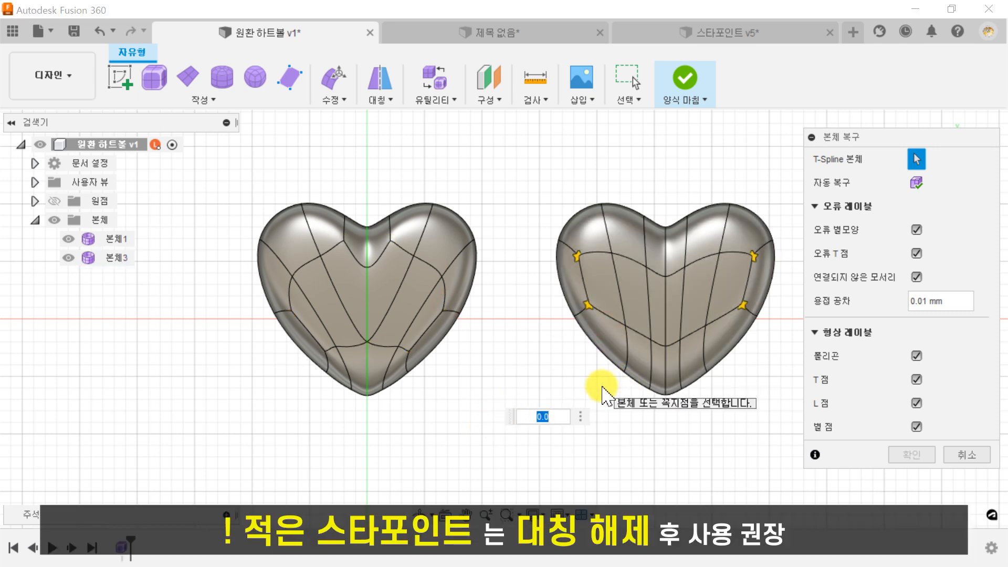
Fill the opening of 본체3 with Fill Hole in reduced-star mode, with Maintain Crease Edges (각진 부분 유지) enabled.
left_click(389, 104)
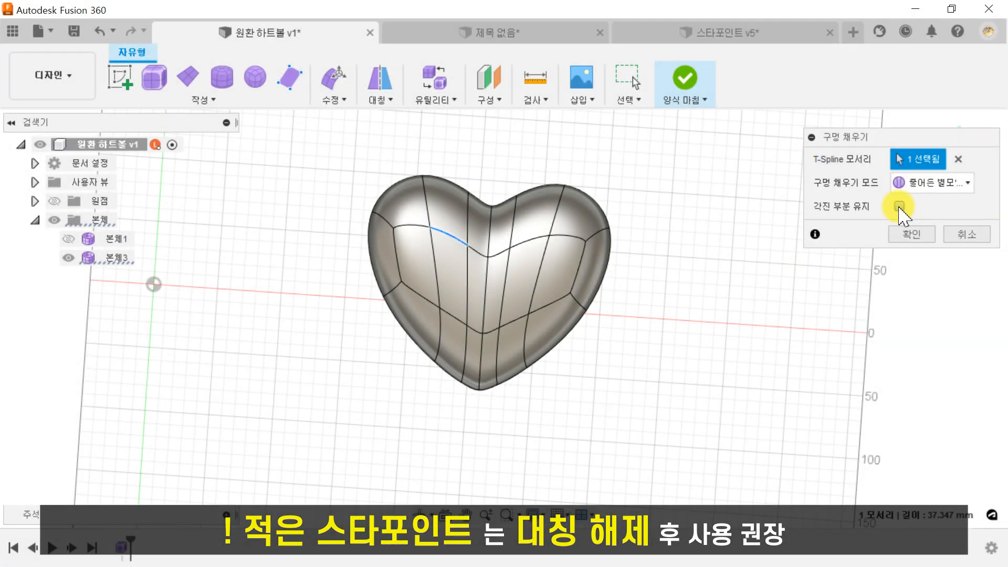
left_click(900, 206)
middle_click_drag(543, 311, 583, 353, "shift")
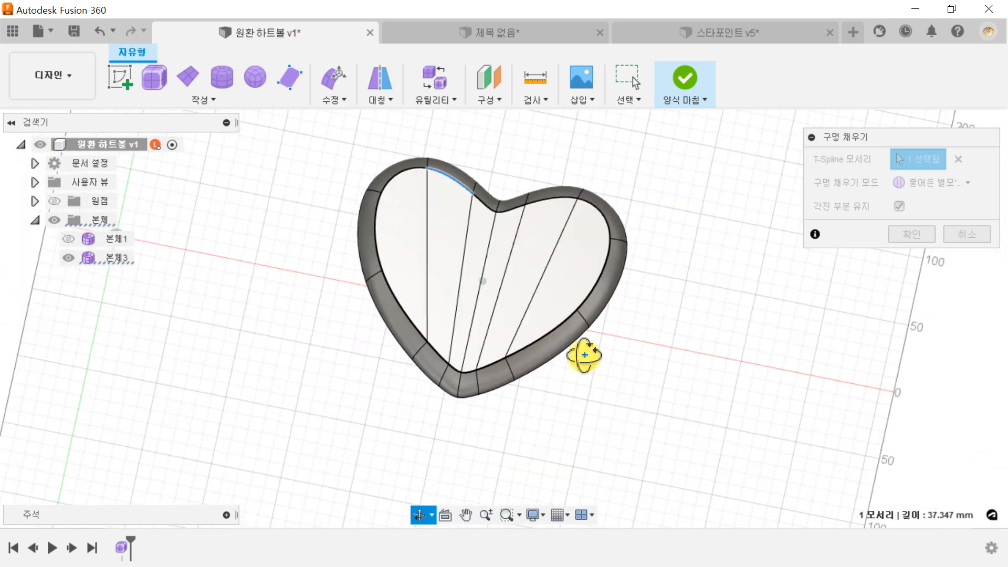
left_click(910, 238)
Fill the heart ring's opening on 본체3 with Fill Hole in Collapse (축소) mode and finish the form.
middle_click_drag(691, 400, 676, 348, "shift")
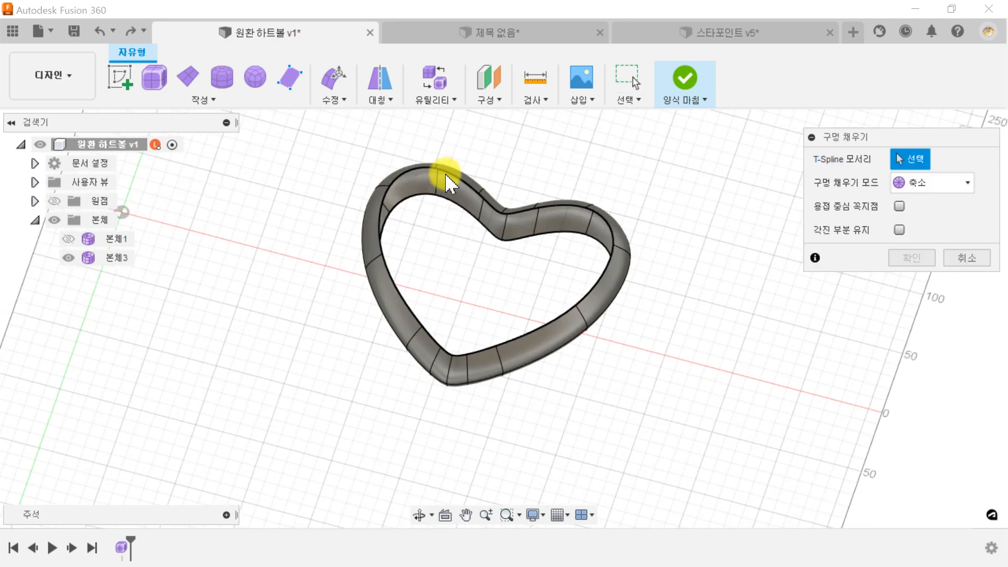
left_click(452, 182)
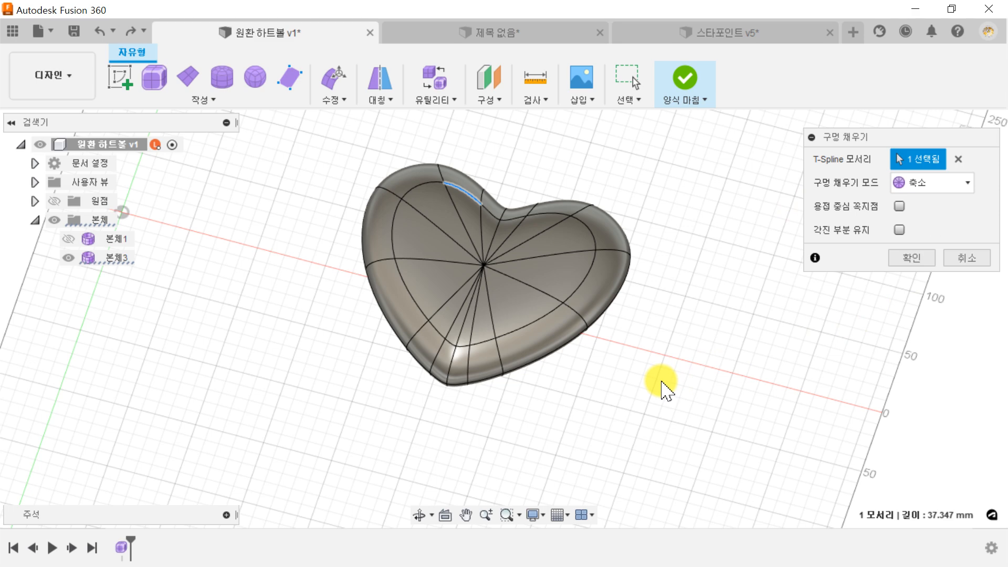
middle_click_drag(662, 384, 662, 362, "shift")
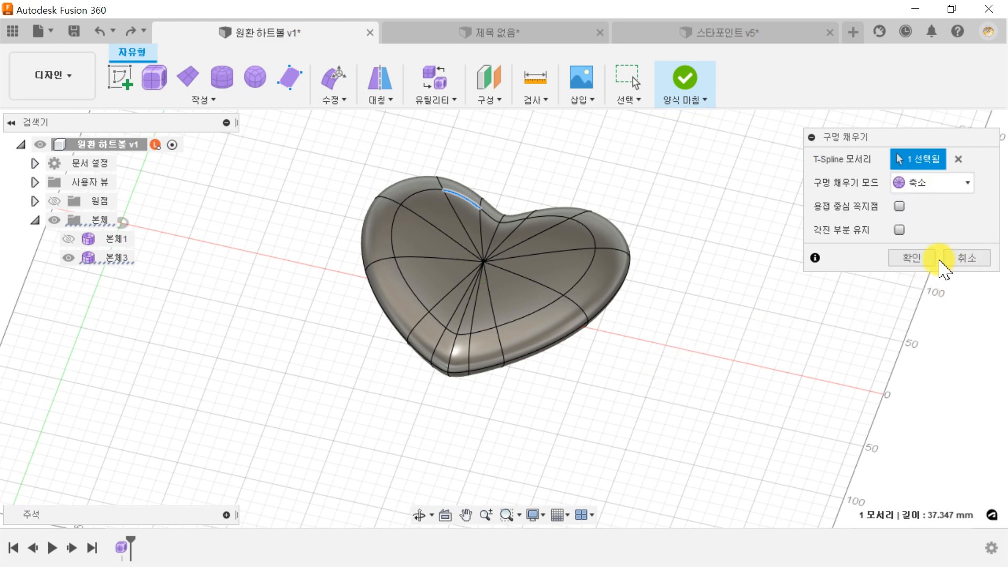
left_click(912, 258)
left_click(683, 78)
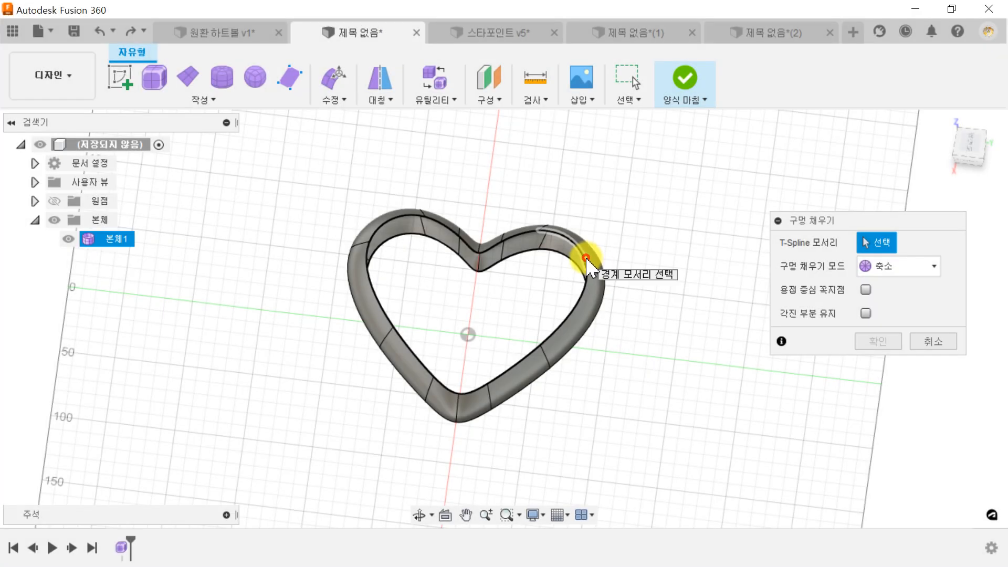
Close the heart opening in the untitled document with Fill Hole in Collapse (축소) mode, with Weld Center Vertices (용접 중심 꼭지점) enabled.
left_click(584, 258)
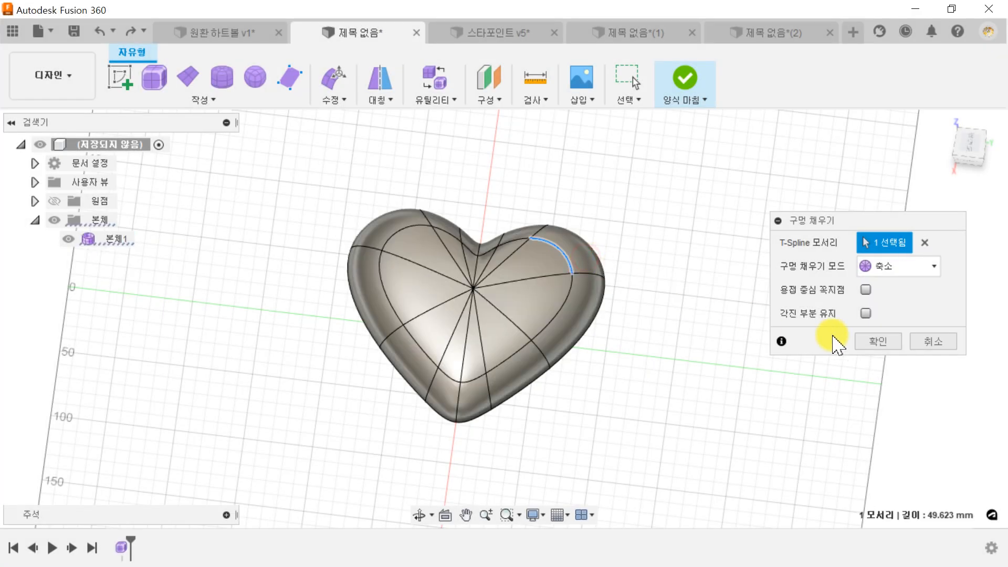
left_click(866, 289)
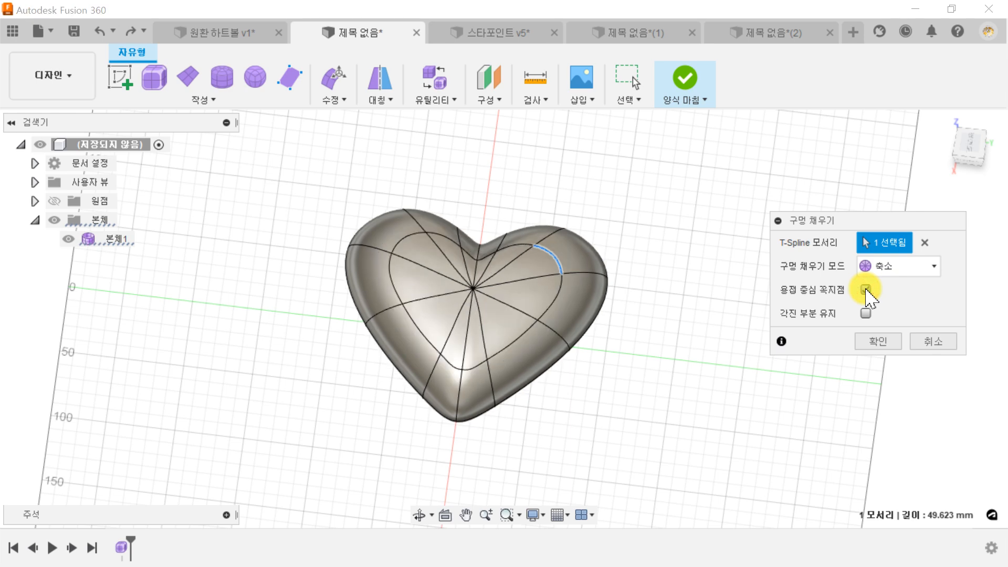
left_click(867, 342)
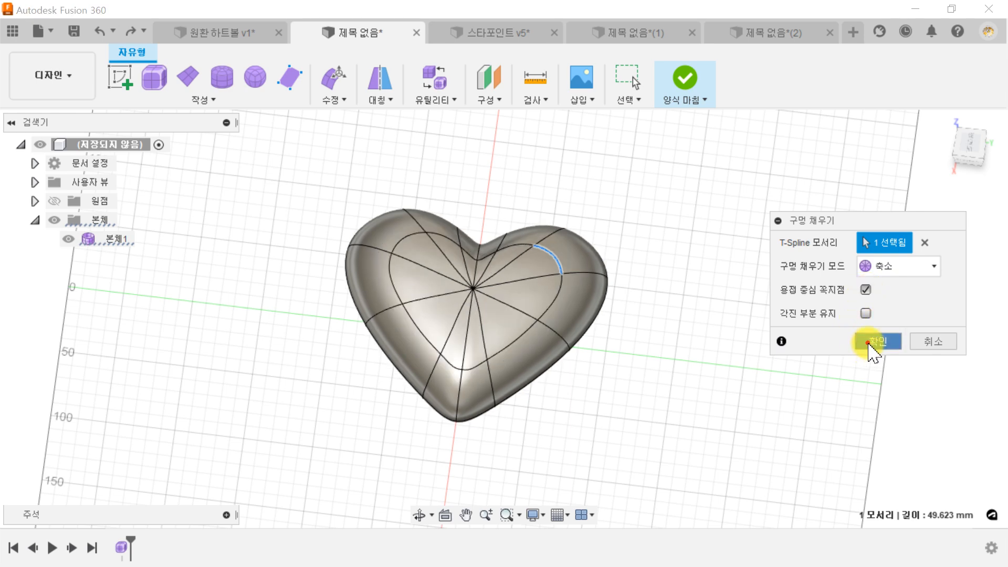
Check the welded-center heart for star points with Repair Body, cancel the command, and finish the form.
left_click(438, 100)
left_click(444, 137)
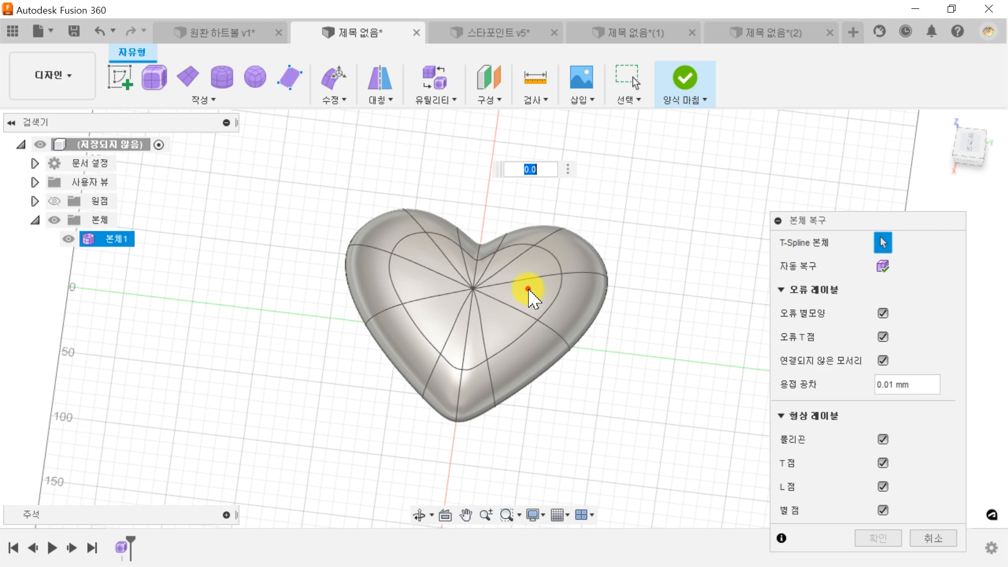
left_click(529, 288)
key("Escape")
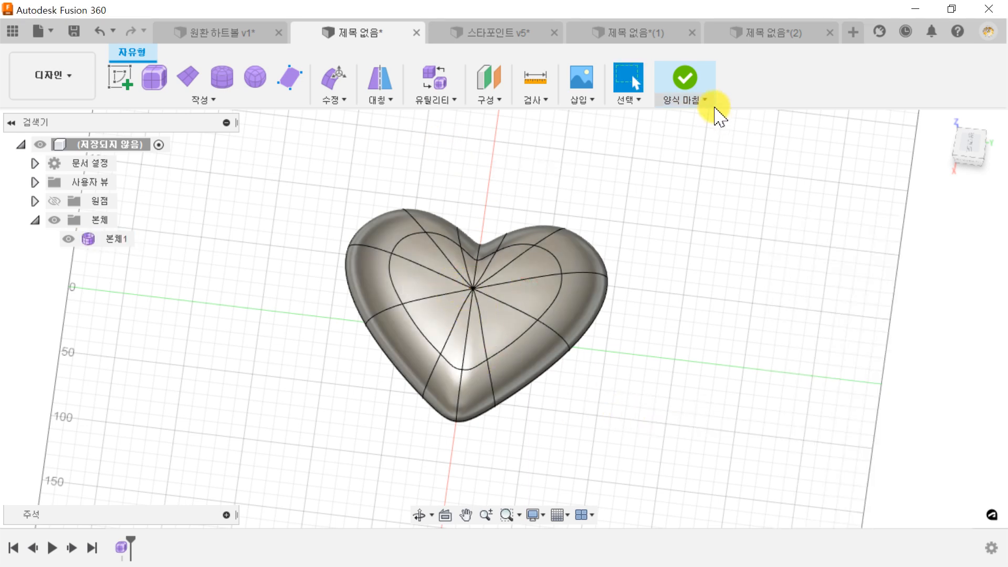
left_click(686, 77)
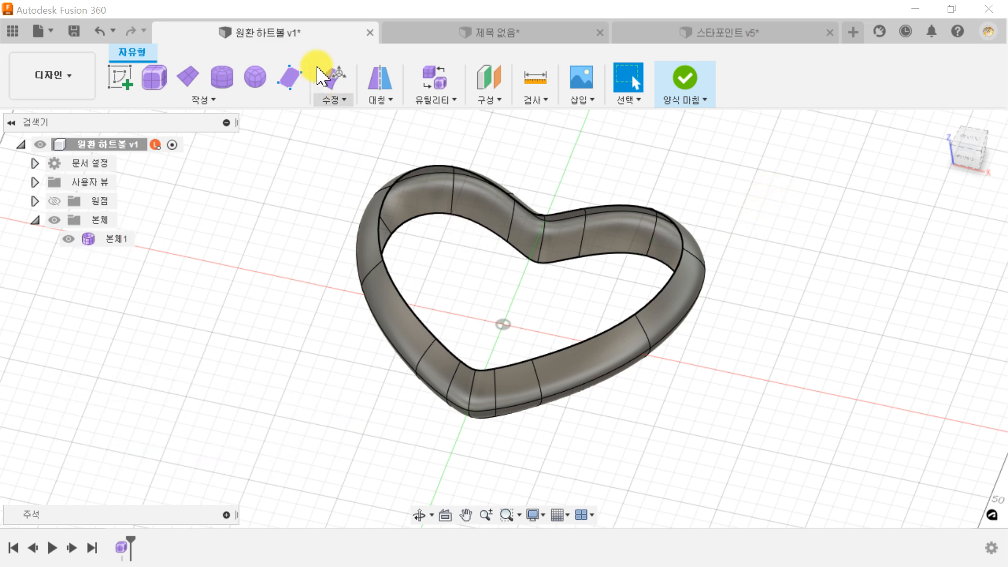
Extrude both opening edge loops of the heart ring inward with Edit Form, scaling them to about 0.73.
left_click(328, 80)
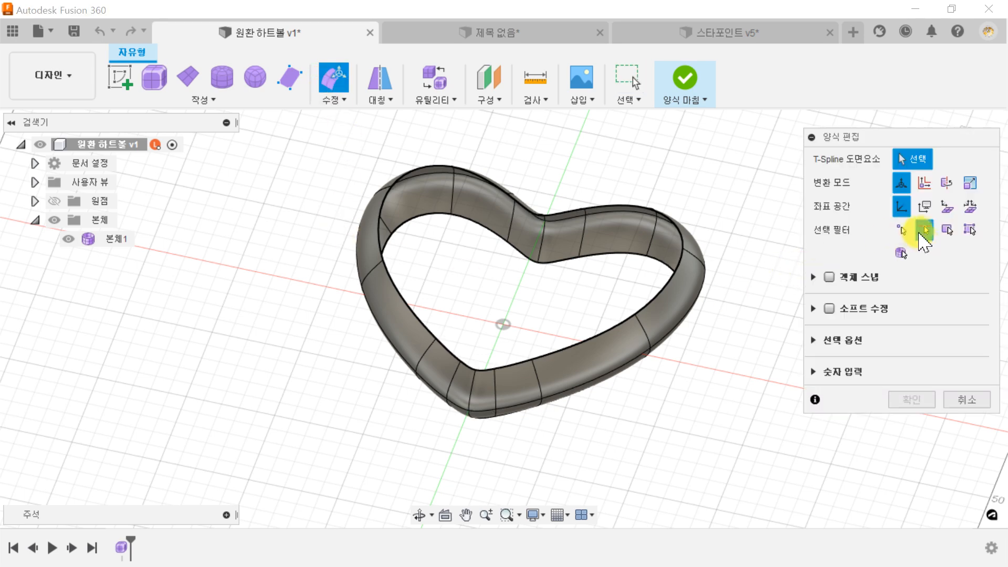
left_click(925, 232)
middle_click_drag(450, 269, 484, 333, "shift")
double_click(441, 182)
middle_click_drag(443, 181, 461, 203, "shift")
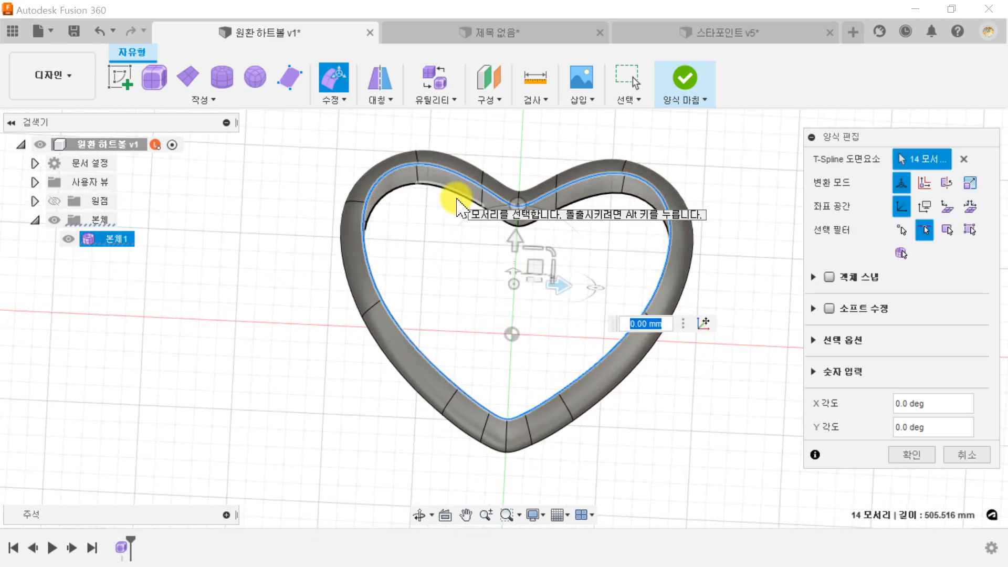
double_click(462, 202, "shift")
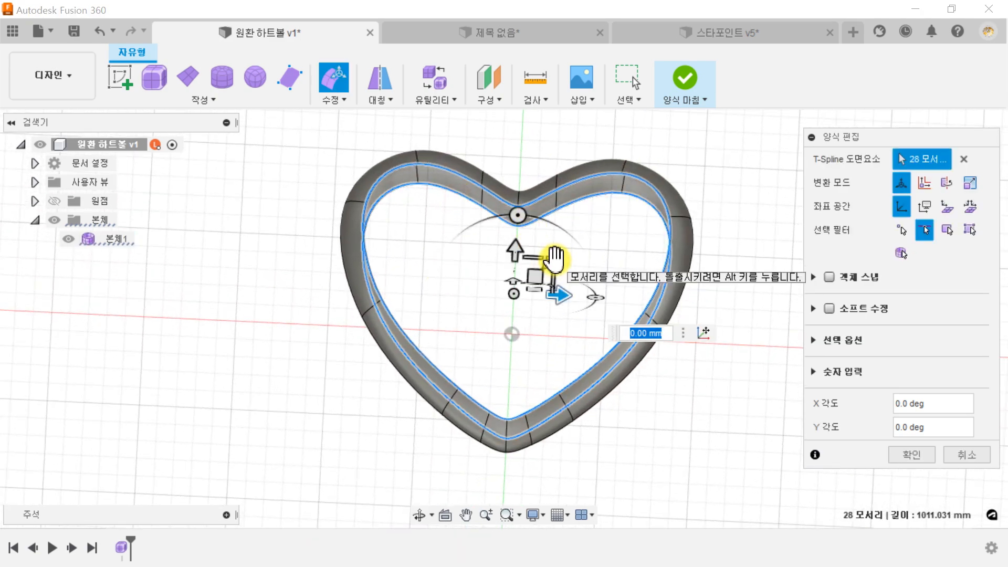
mouse_move(552, 259)
left_mouse_down("alt")
mouse_move(531, 263)
mouse_move(542, 266)
left_mouse_up("alt")
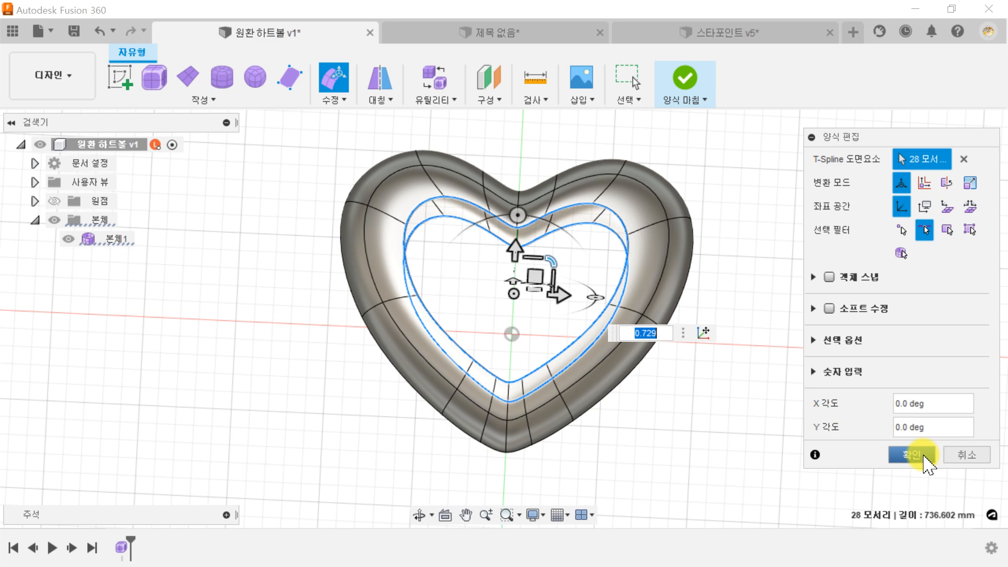
Select two adjacent inner faces of the ring and compare the selection under the face, edge and vertex filters.
left_click(902, 229)
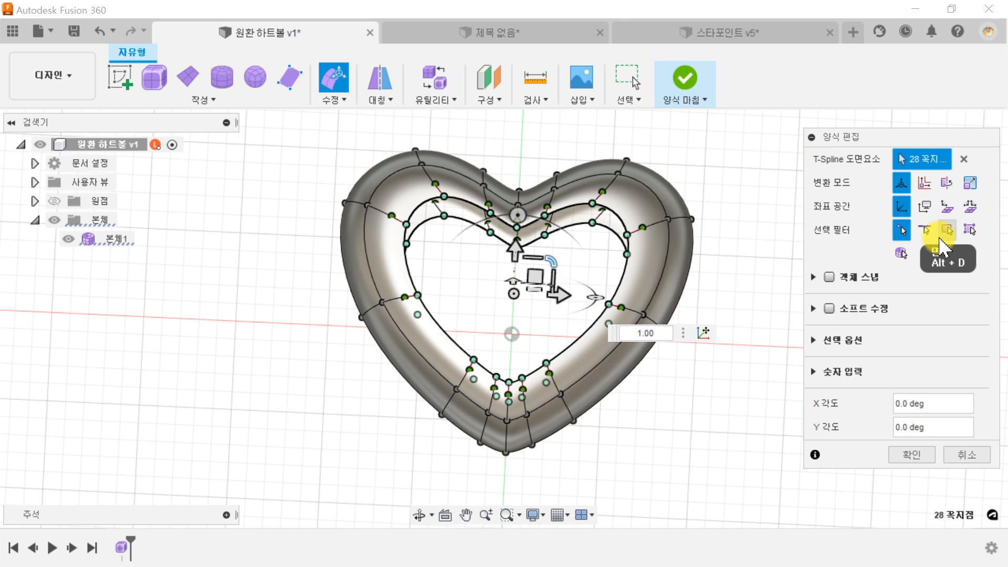
left_click(948, 231)
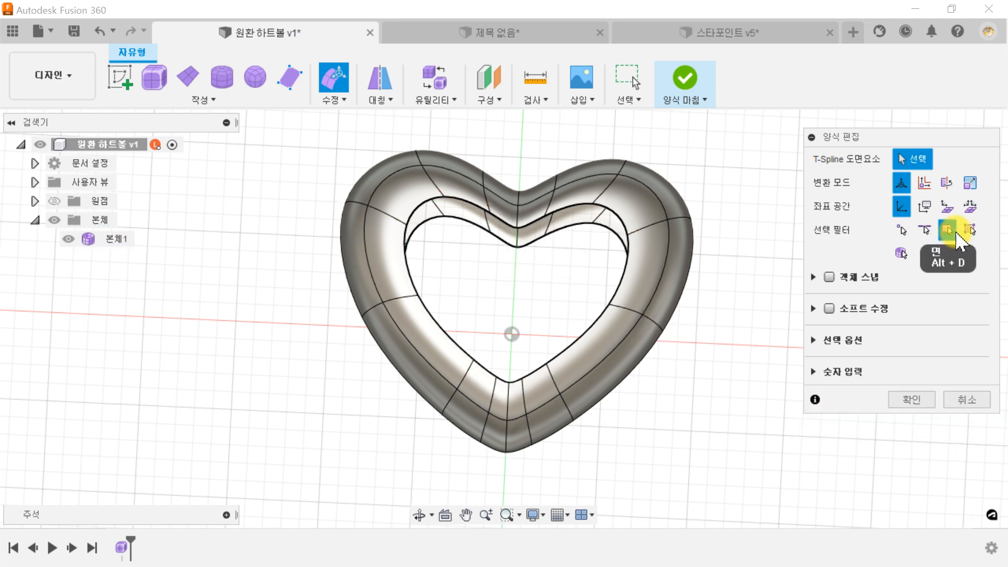
left_click(640, 281)
left_click(609, 326, "shift")
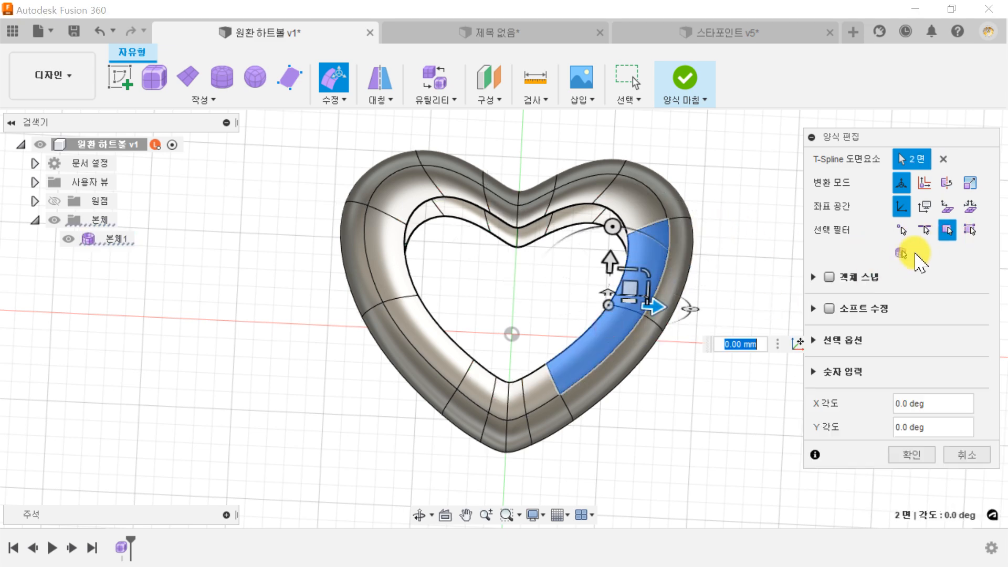
left_click(924, 231)
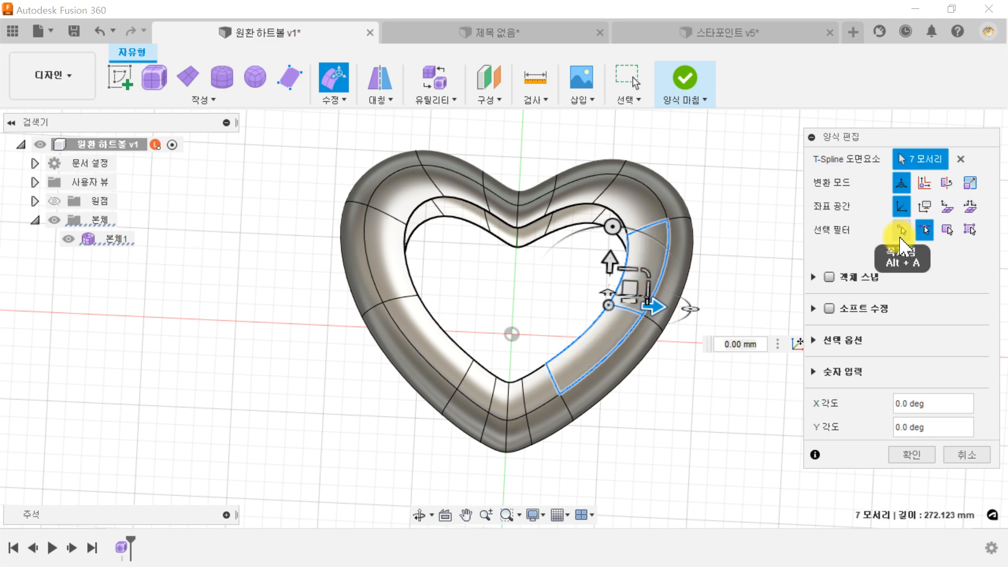
left_click(902, 231)
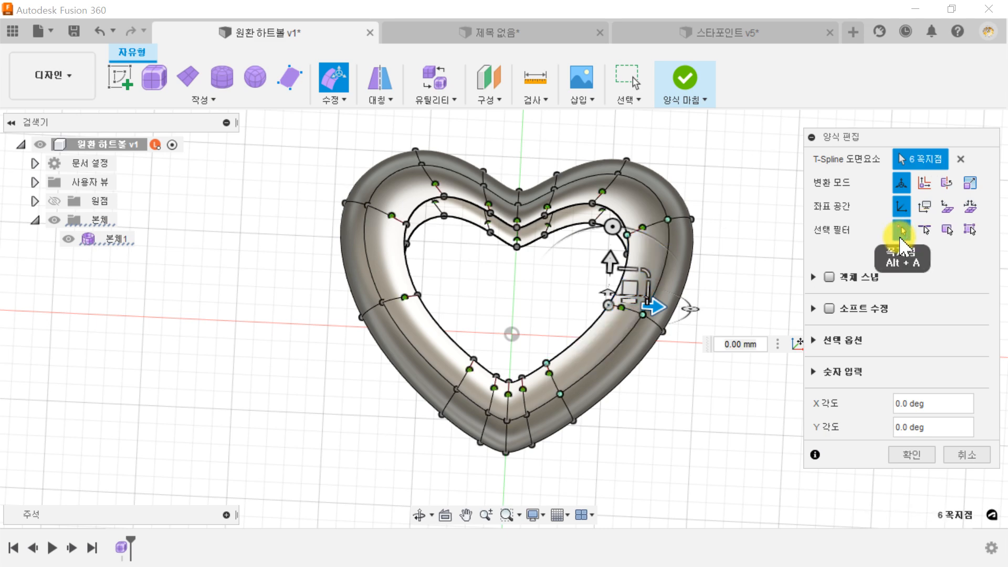
middle_click_drag(702, 383, 667, 363, "shift")
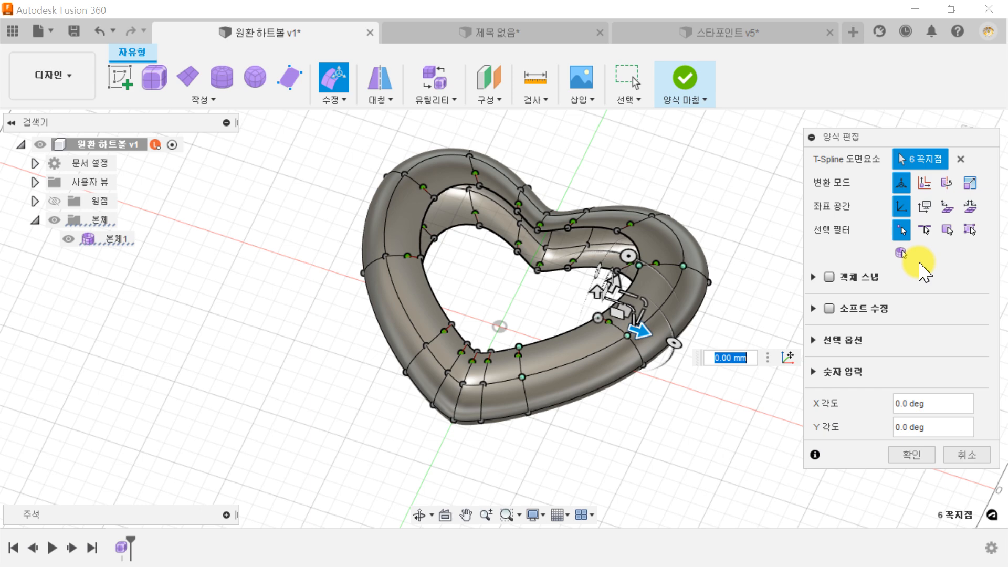
left_click(924, 229)
left_click(948, 230)
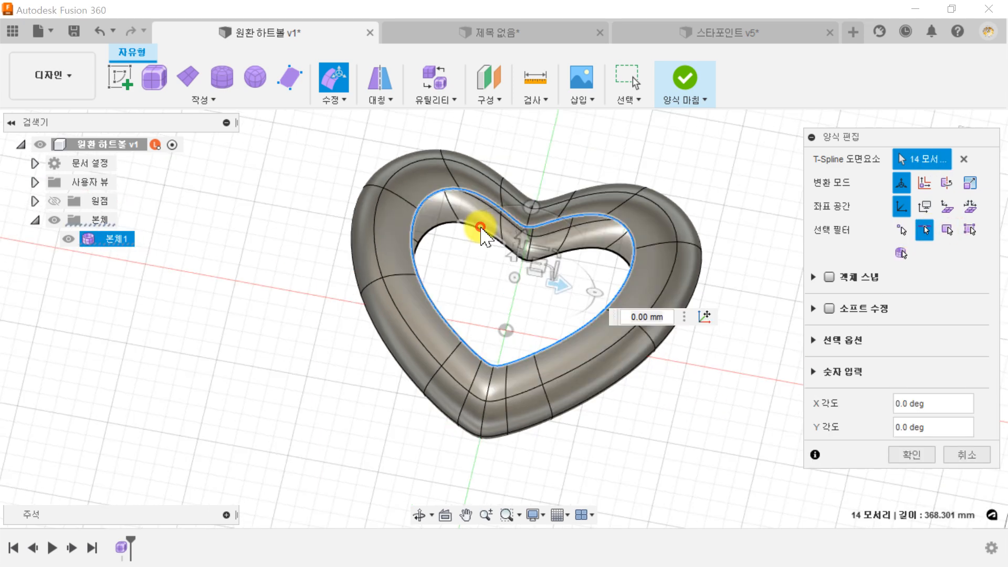
Select both inner edge loops, convert the selection to vertices, and scale them to 0 toward the heart's center.
double_click(480, 228, "shift")
left_click(902, 231)
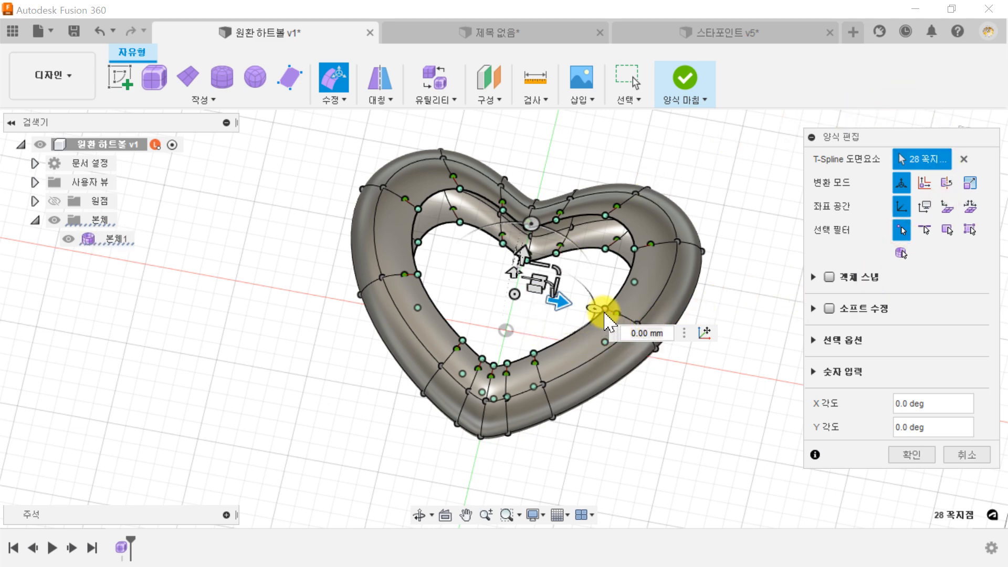
left_click(555, 270)
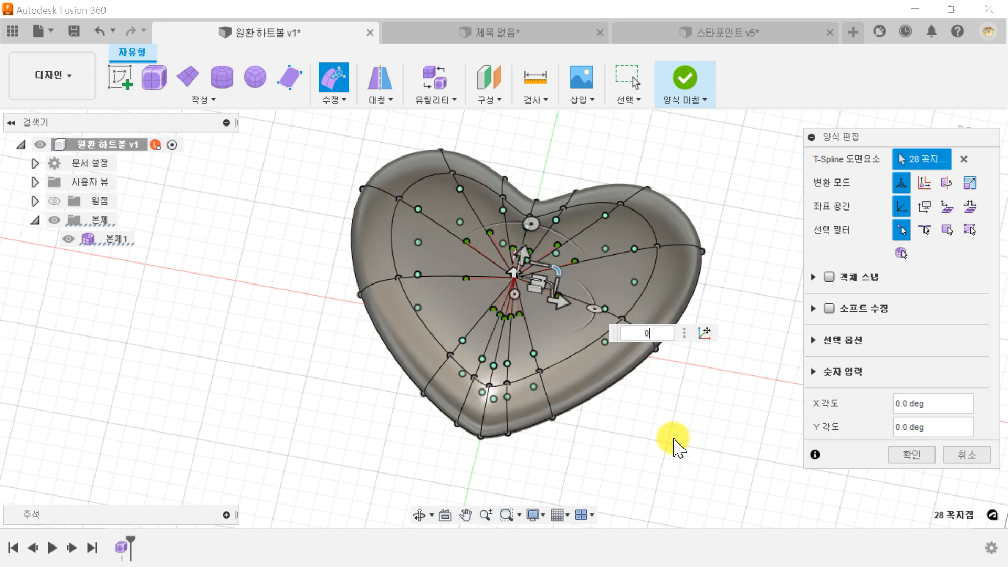
From the front, scale the upper row of 14 tangent handles vertically to 0, and select the lower row of tangent handles.
left_click_drag(924, 141, 916, 250)
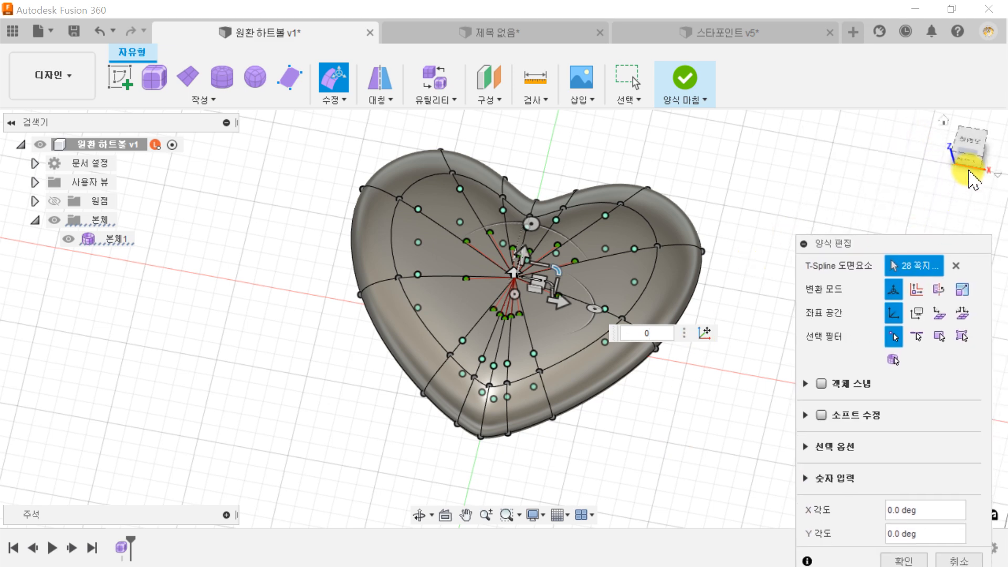
left_click(973, 160)
scroll(476, 486, "up", 3)
middle_click_drag(489, 367, 396, 327)
scroll(387, 252, "down", 2)
left_click(372, 205)
left_click_drag(230, 222, 625, 283)
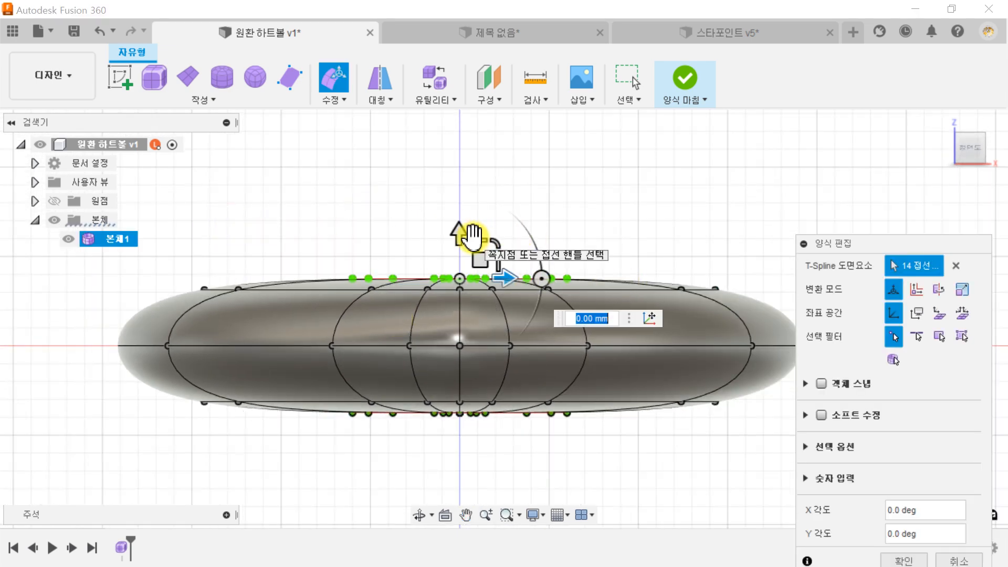
type("0")
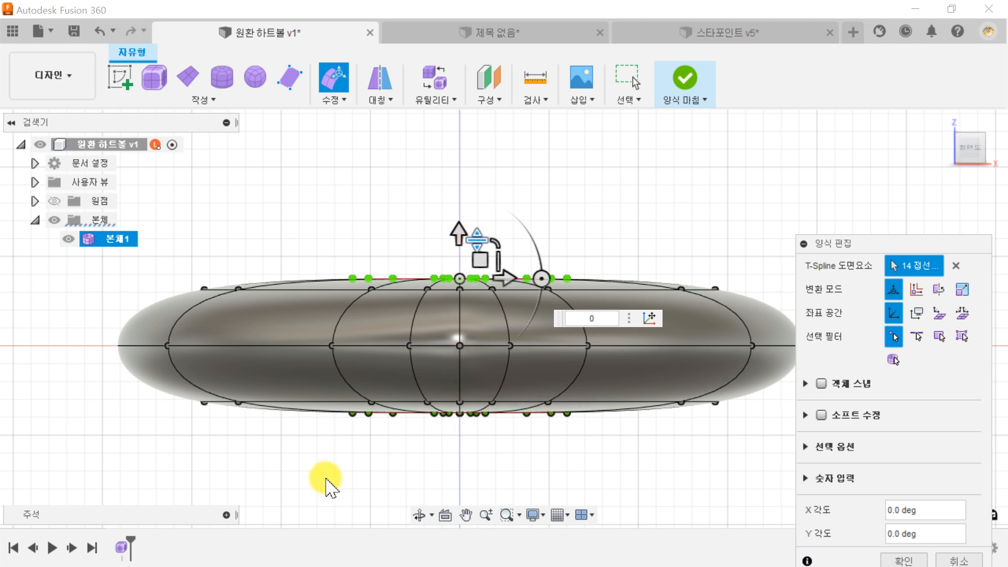
left_click(293, 419)
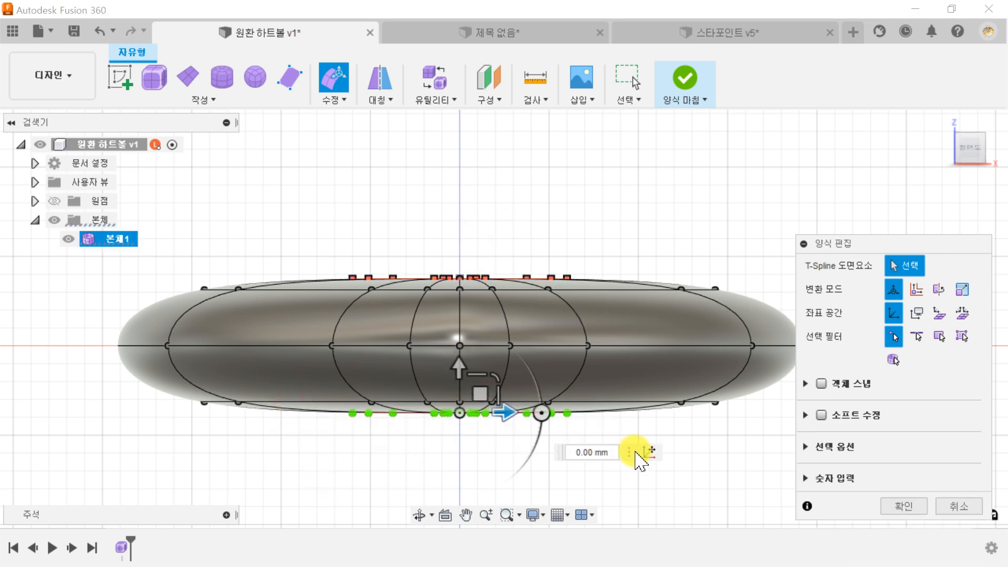